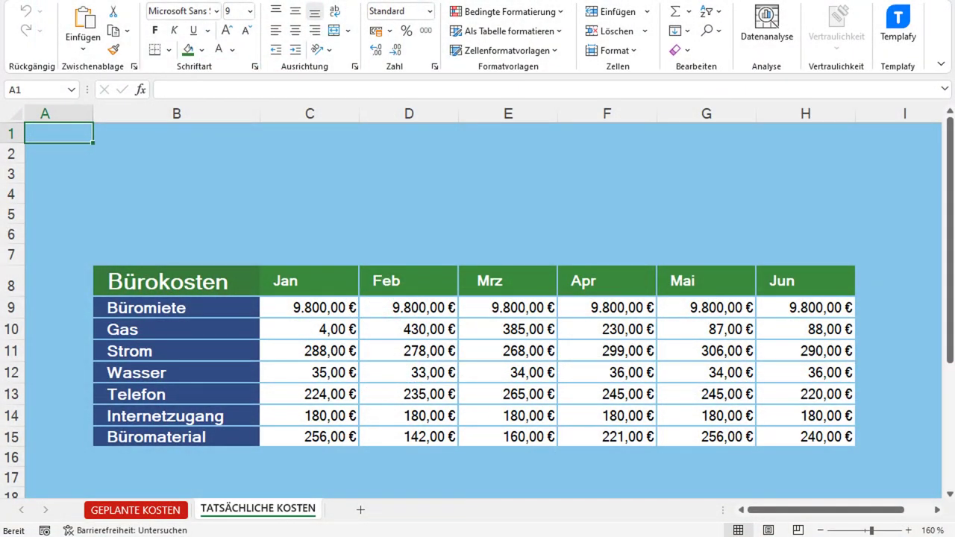
# Review the cost table: Büromiete, the Jan–Jun month headings, and the Gas, Strom and Wasser categories
pyautogui.click(256, 314)
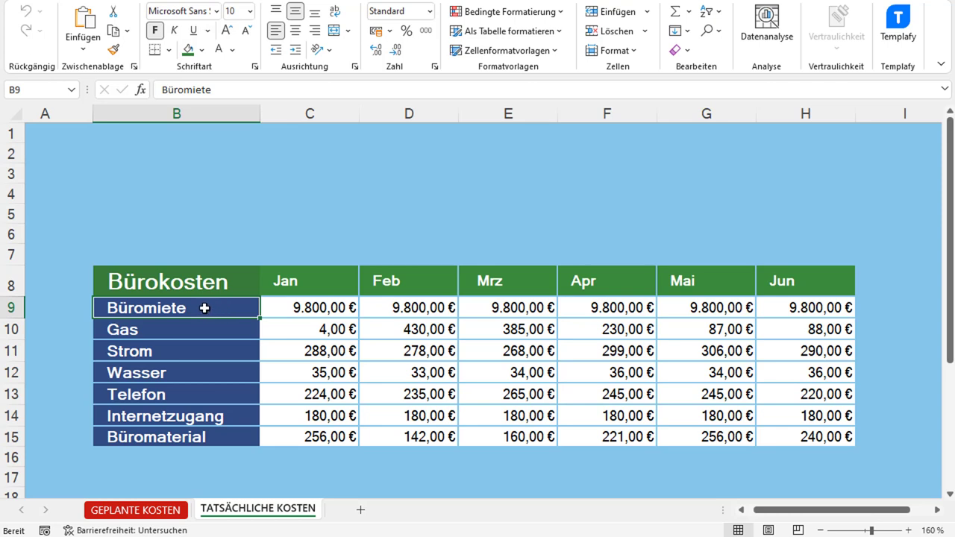
pyautogui.moveTo(311, 280); pyautogui.dragTo(790, 282)
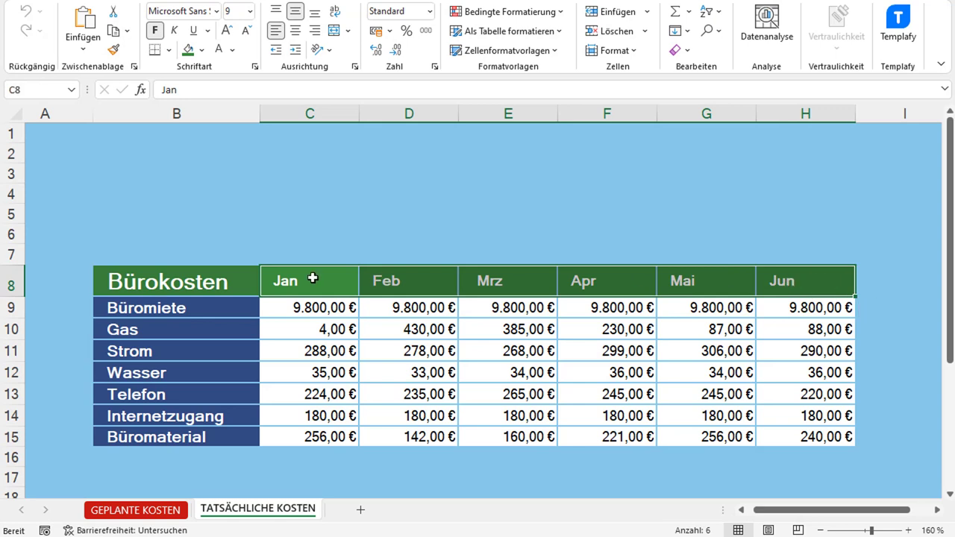
pyautogui.click(188, 307)
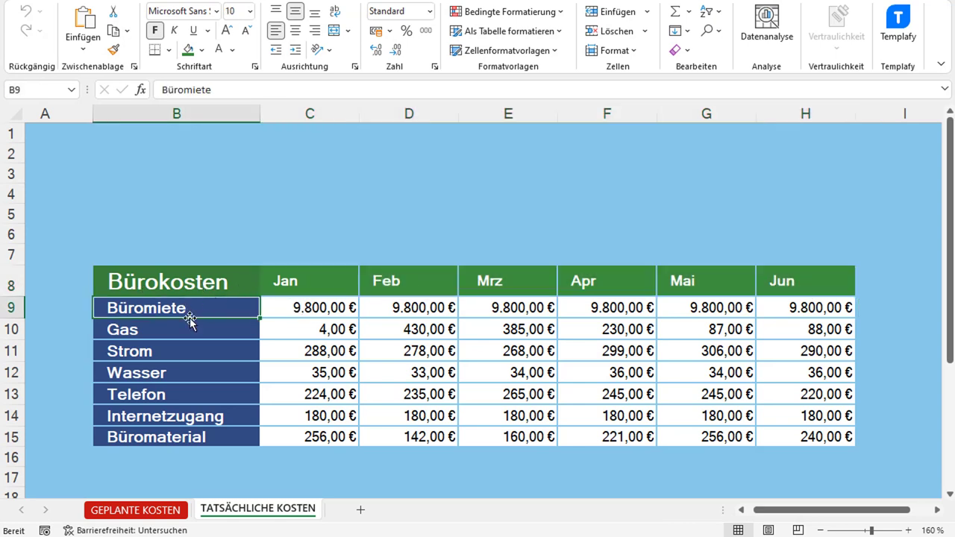
pyautogui.click(145, 332)
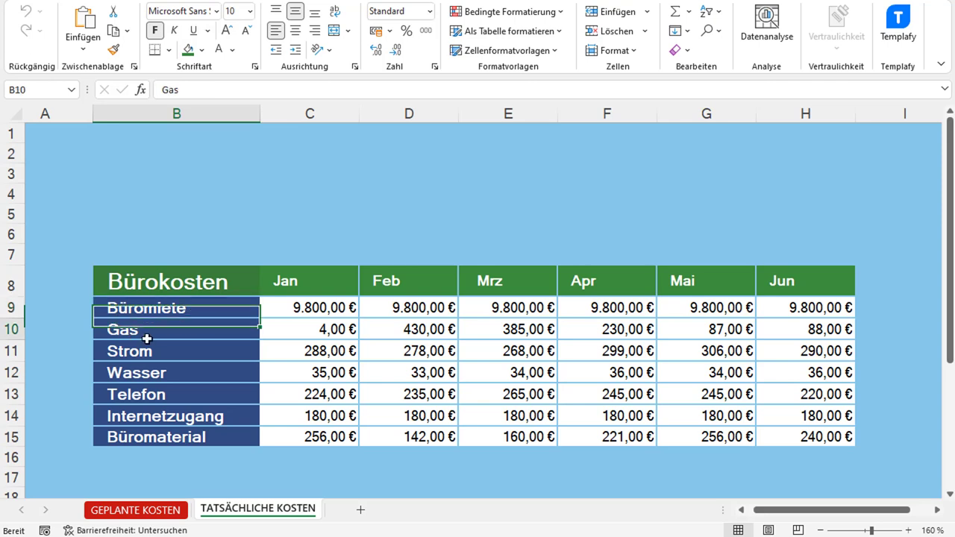
pyautogui.click(145, 351)
pyautogui.click(153, 372)
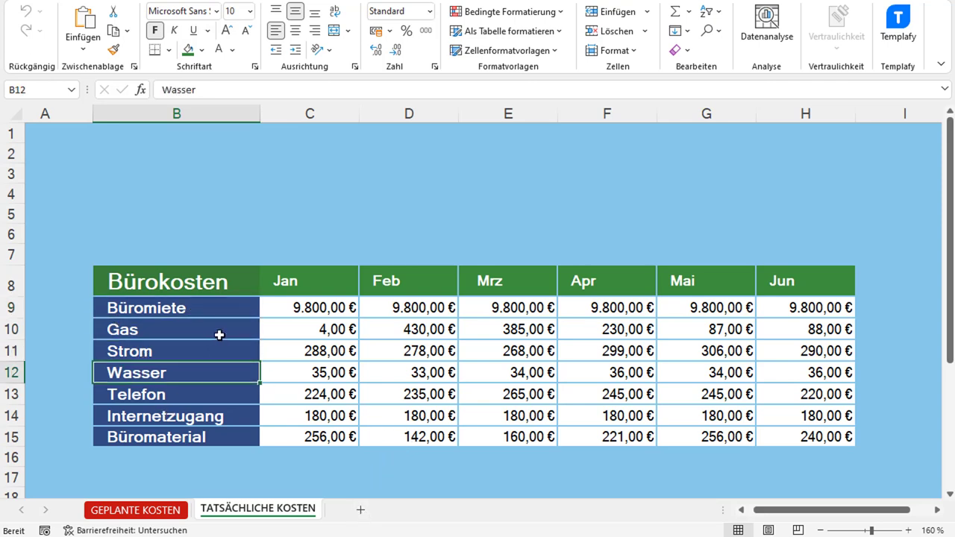
# Add a new worksheet named 'Pivot Tabelle' and select cell C7 on it
pyautogui.click(359, 513)
pyautogui.rightClick(340, 512)
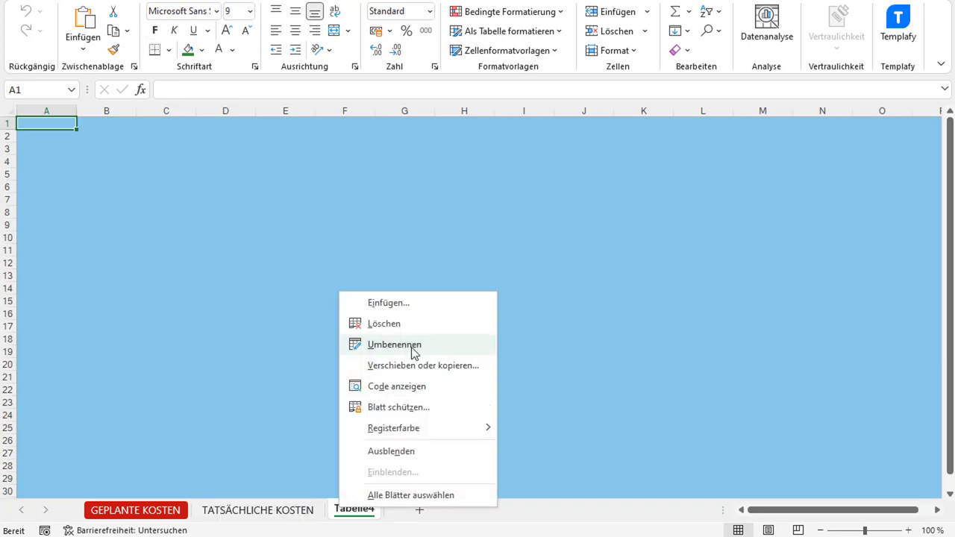
pyautogui.click(393, 345)
pyautogui.write('Pi')
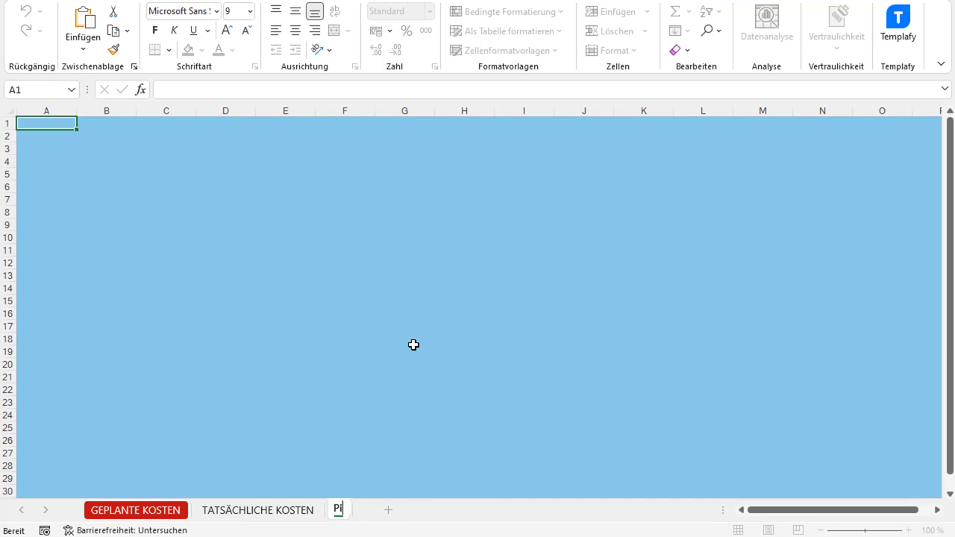
pyautogui.write('vot Tabelle')
pyautogui.press('Return')
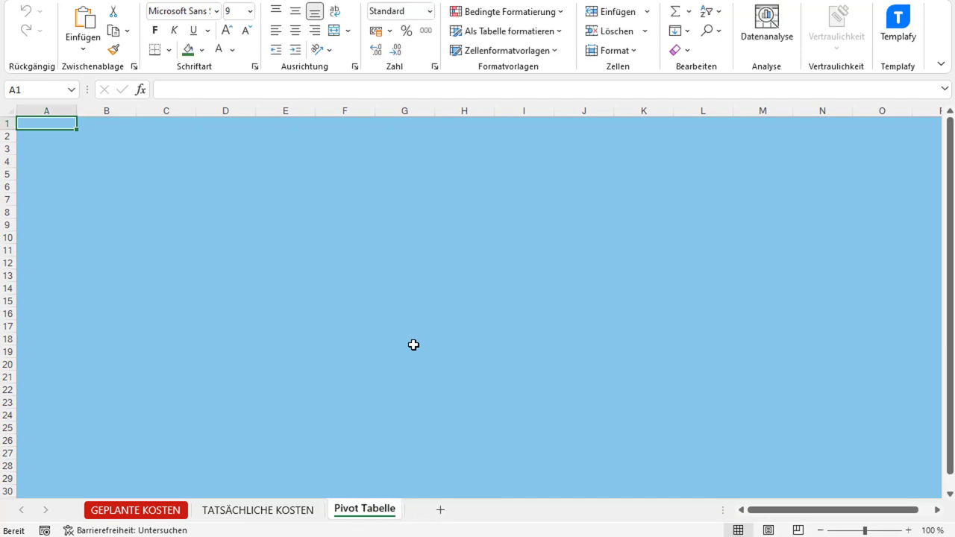
pyautogui.click(154, 204)
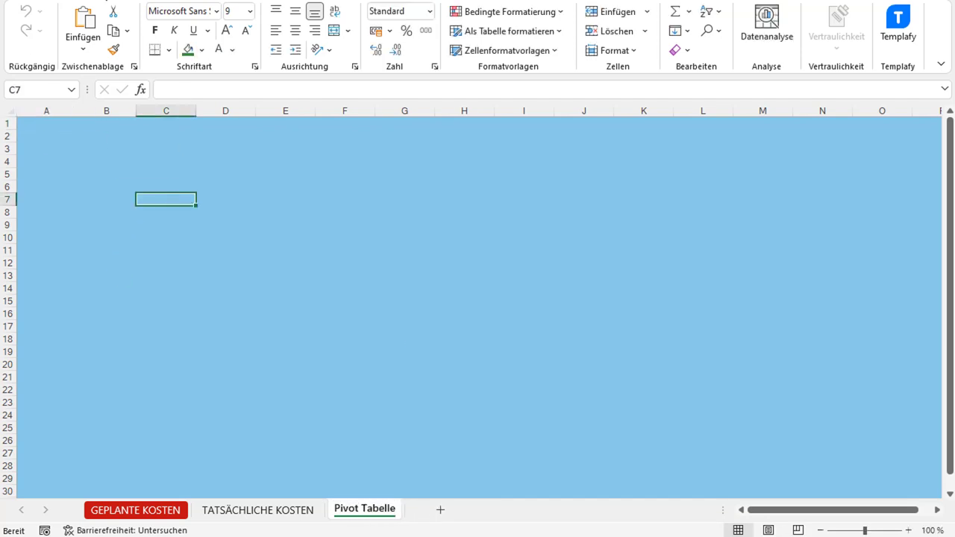
# Create a PivotTable at C7 on Pivot Tabelle from TATSÄCHLICHE KOSTEN range B8:H15
pyautogui.click(222, 1)
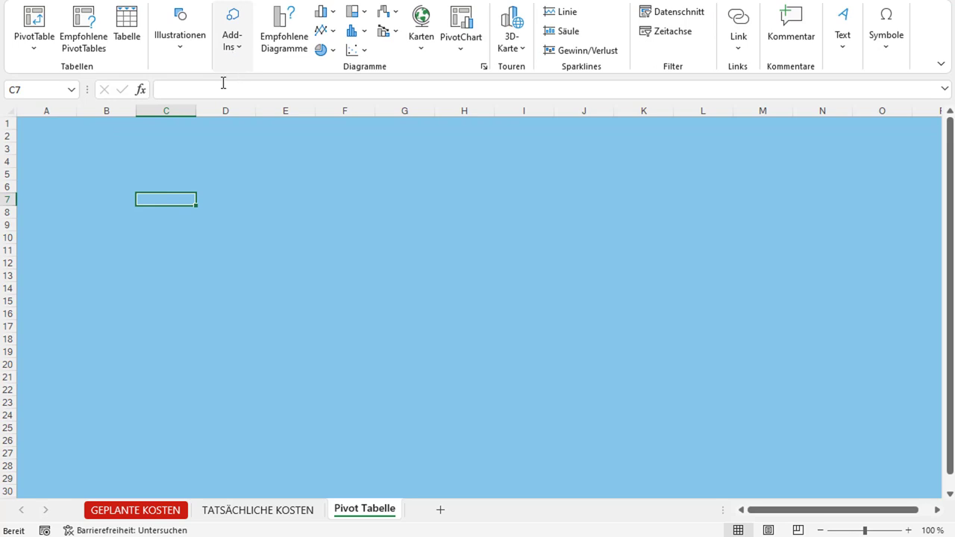
pyautogui.click(33, 23)
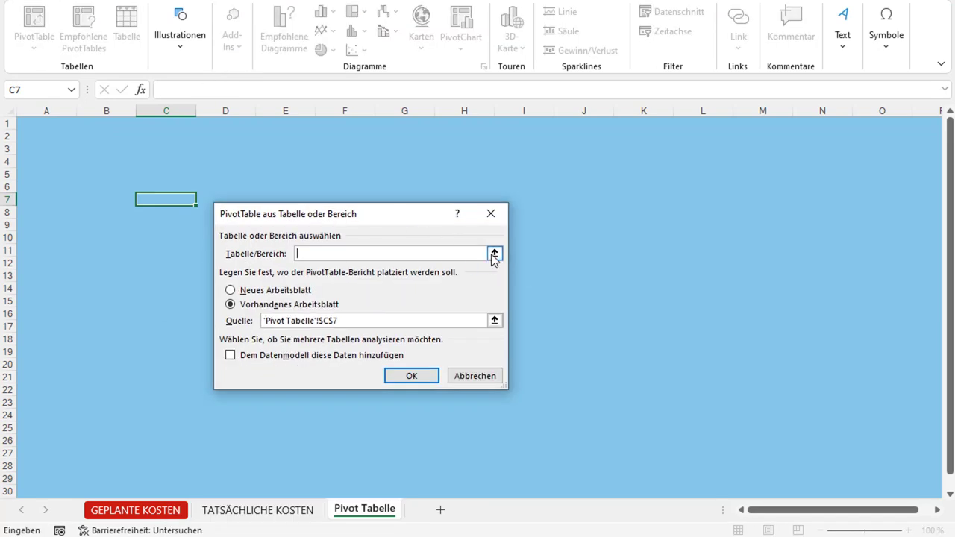
pyautogui.click(494, 253)
pyautogui.click(266, 513)
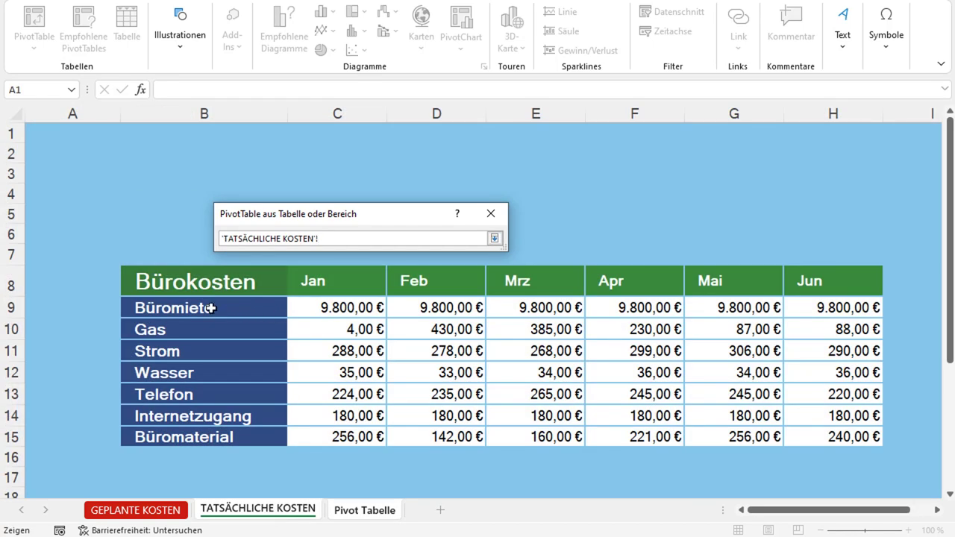
pyautogui.moveTo(213, 288); pyautogui.dragTo(821, 435)
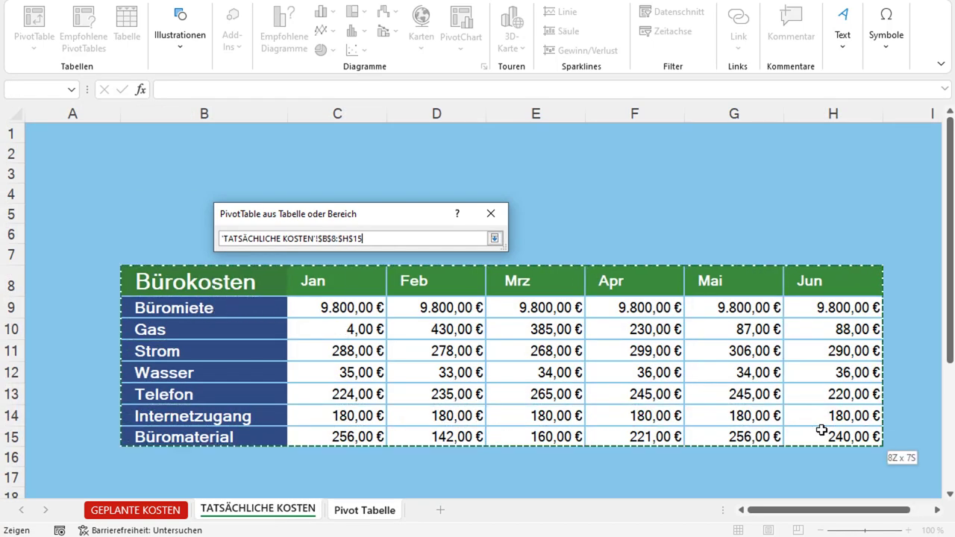
pyautogui.click(494, 238)
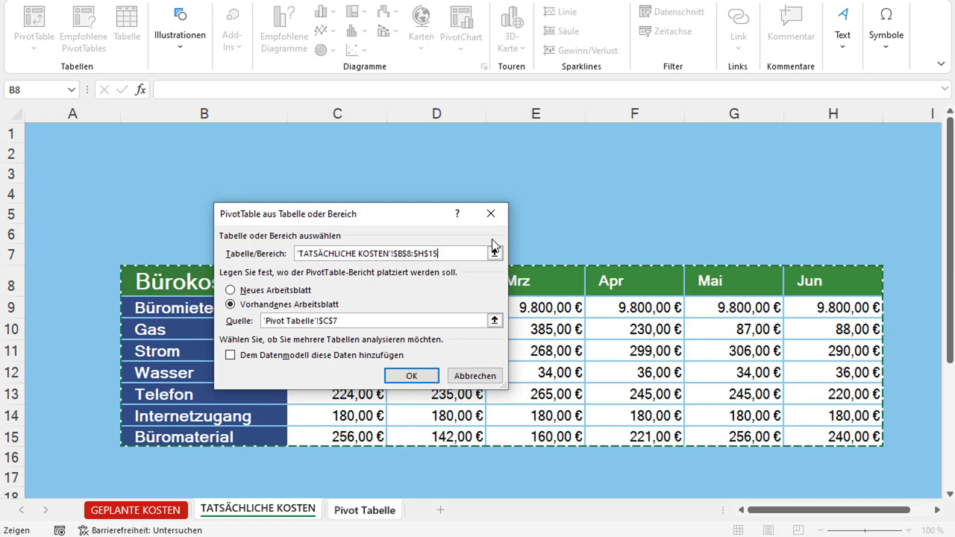
pyautogui.click(409, 377)
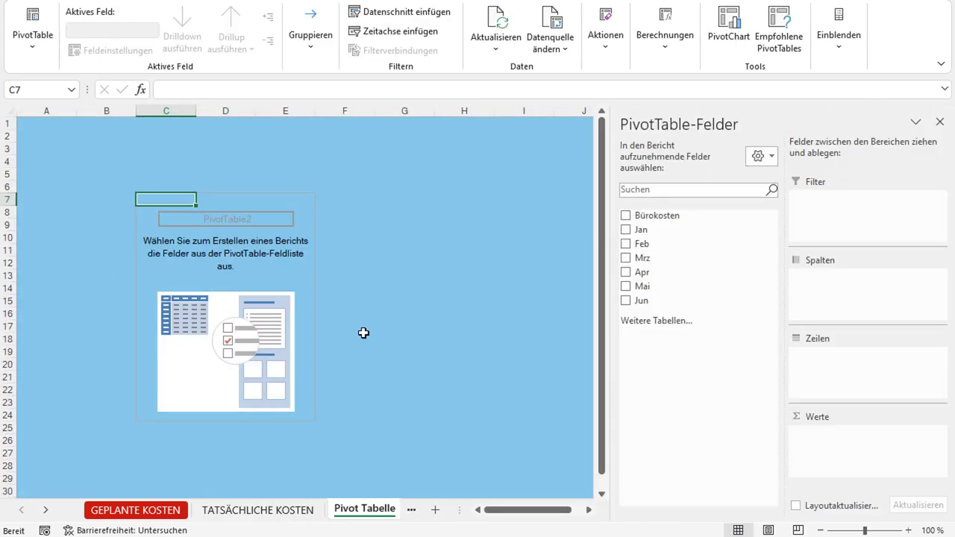
# Add Bürokosten as rows with Jan, Feb and Mrz sums, then narrow the field pane and zoom to 140%
pyautogui.click(626, 215)
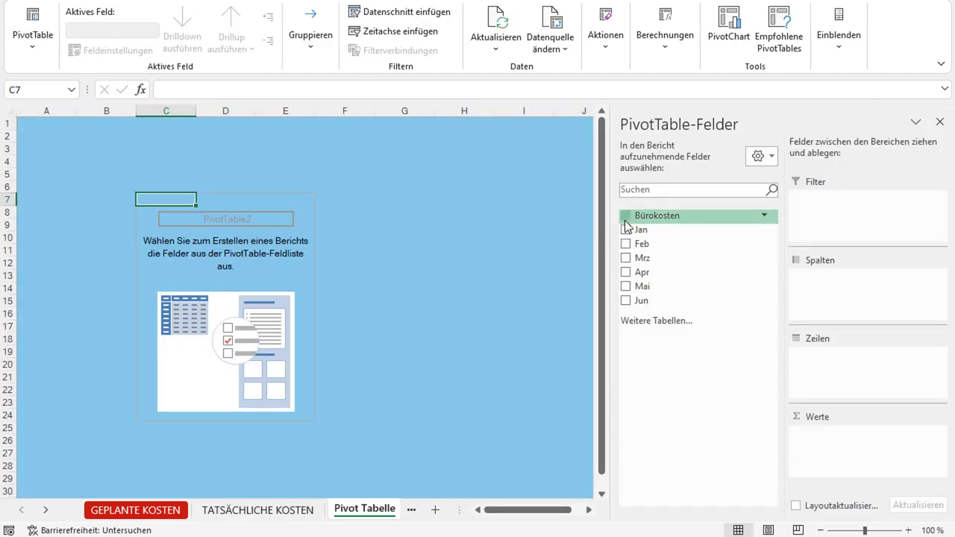
pyautogui.click(625, 230)
pyautogui.click(625, 244)
pyautogui.click(625, 258)
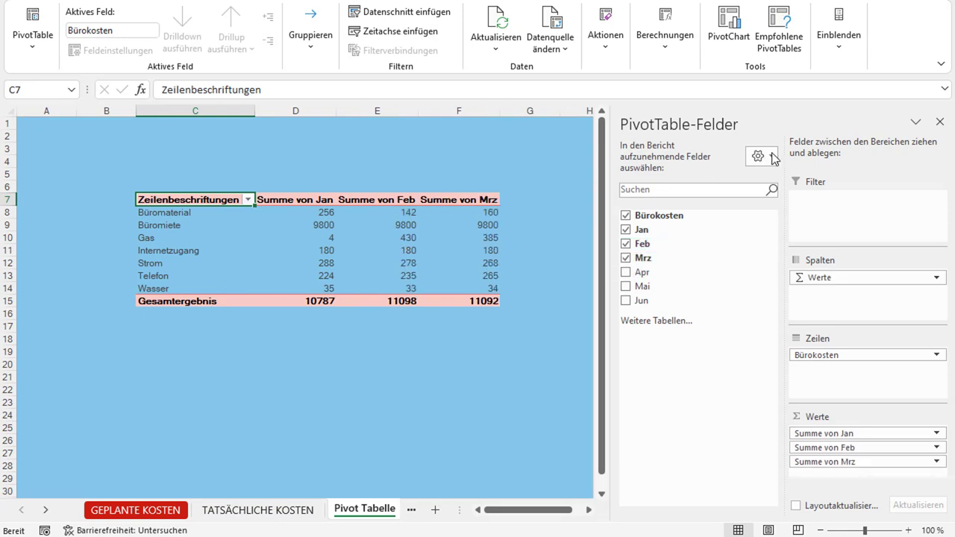
pyautogui.moveTo(610, 171); pyautogui.dragTo(776, 177)
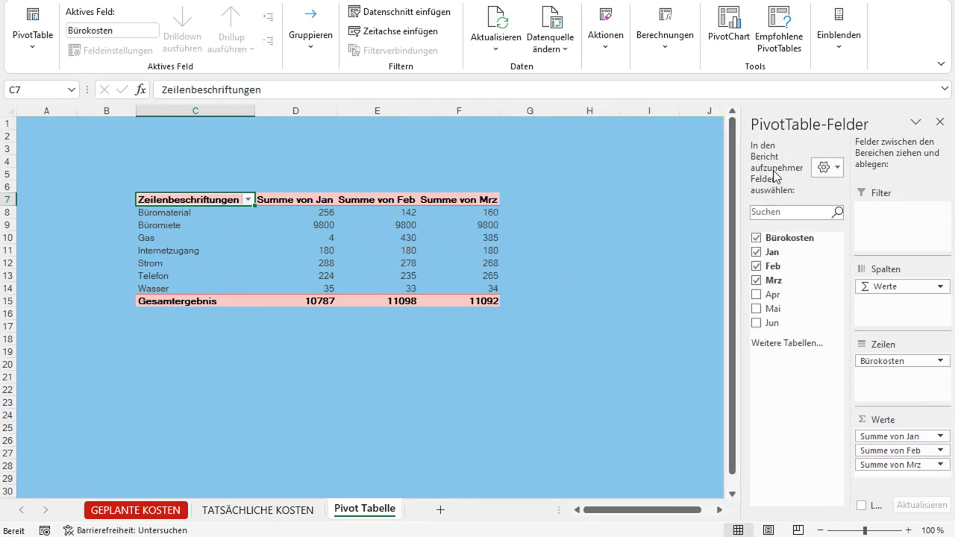
pyautogui.click(909, 530)
pyautogui.click(908, 529)
pyautogui.click(908, 529)
pyautogui.click(908, 530)
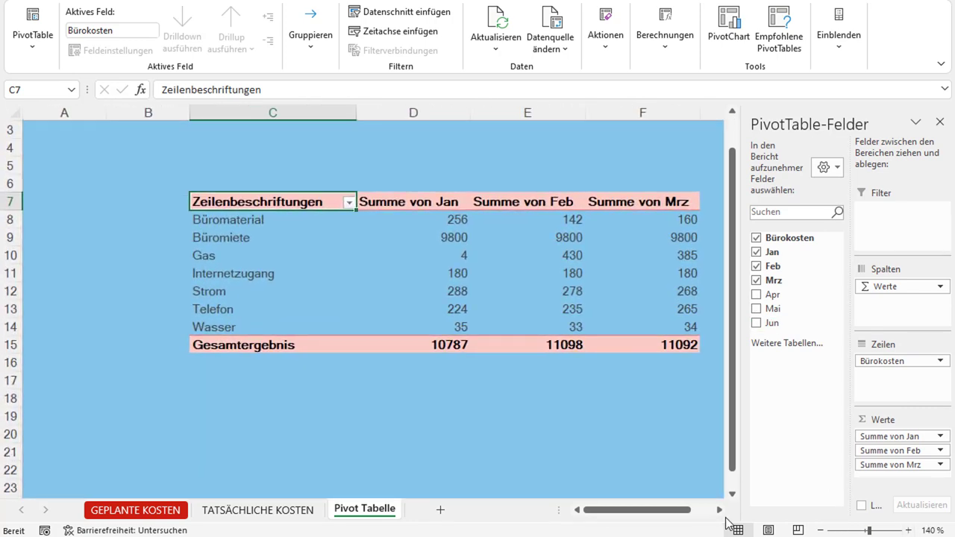
pyautogui.moveTo(667, 510); pyautogui.dragTo(676, 510)
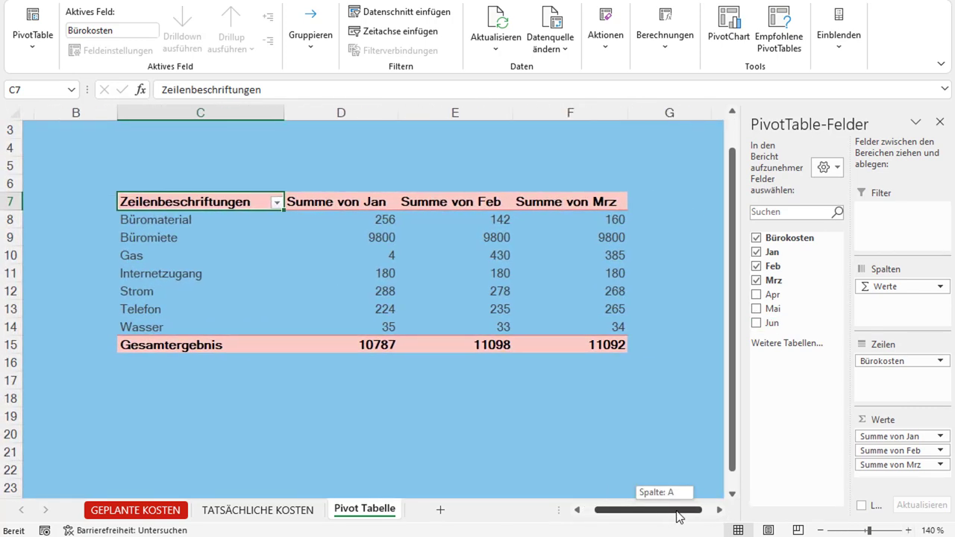
# Copy the Büromaterial row B15:H15 into row 16 and relabel it 'Sicherheit'
pyautogui.click(258, 510)
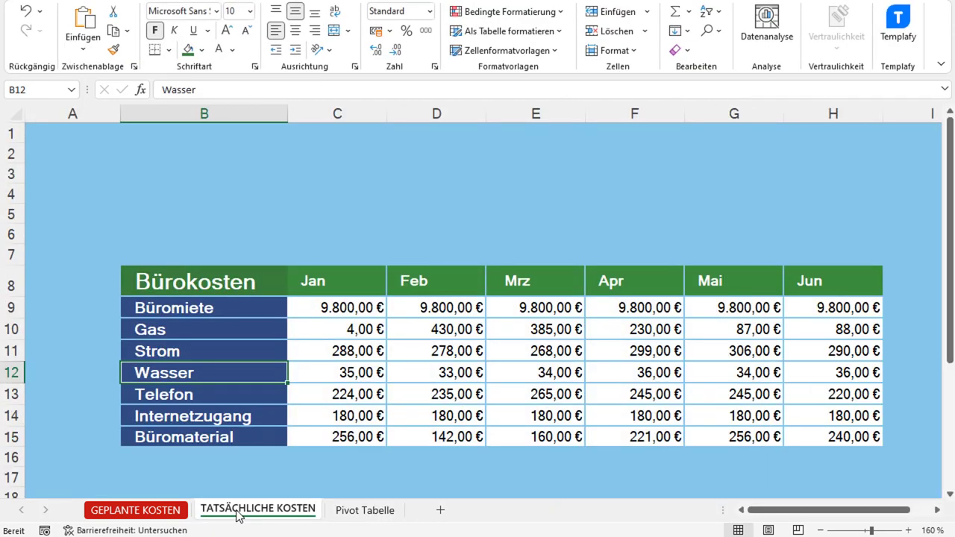
pyautogui.scroll(-1, 162, 382)
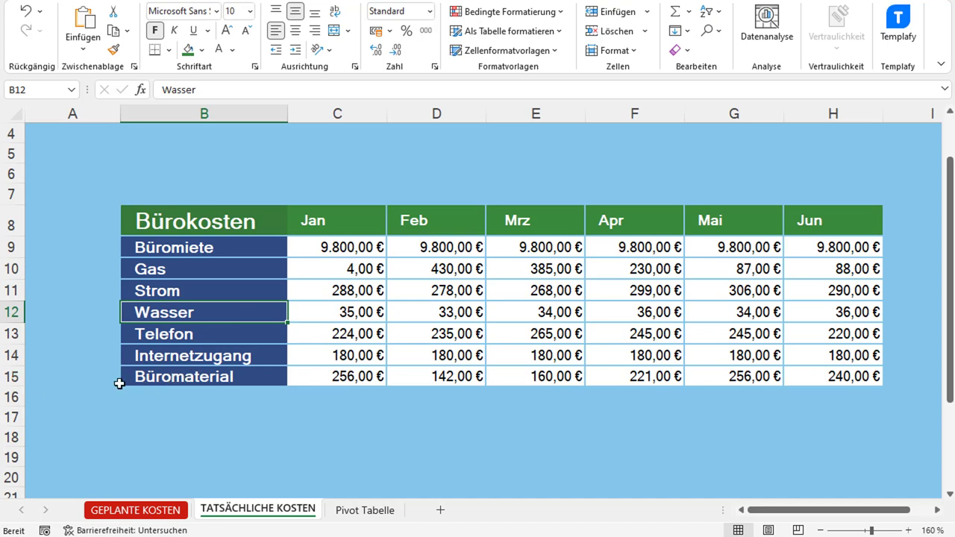
pyautogui.moveTo(163, 379); pyautogui.dragTo(817, 377)
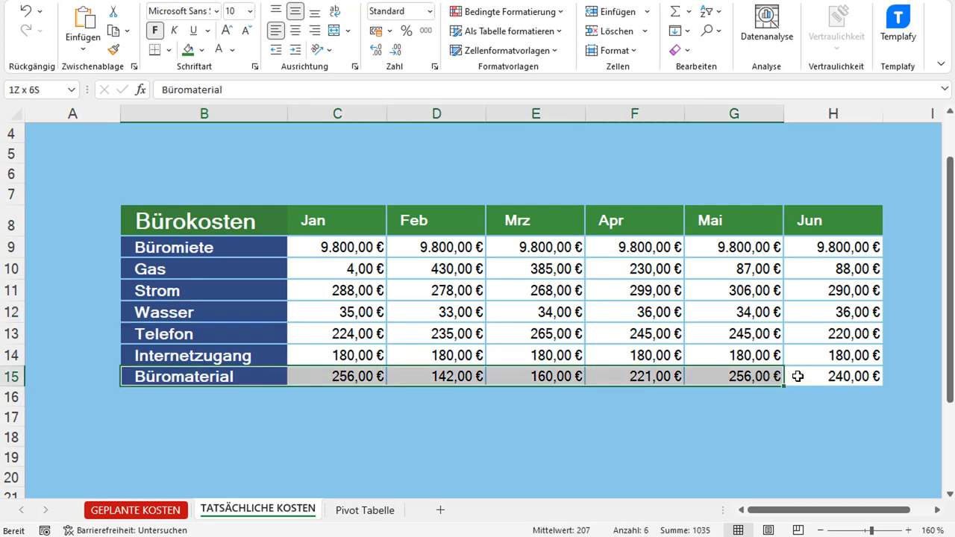
pyautogui.hotkey('ctrl', 'c')
pyautogui.click(163, 397)
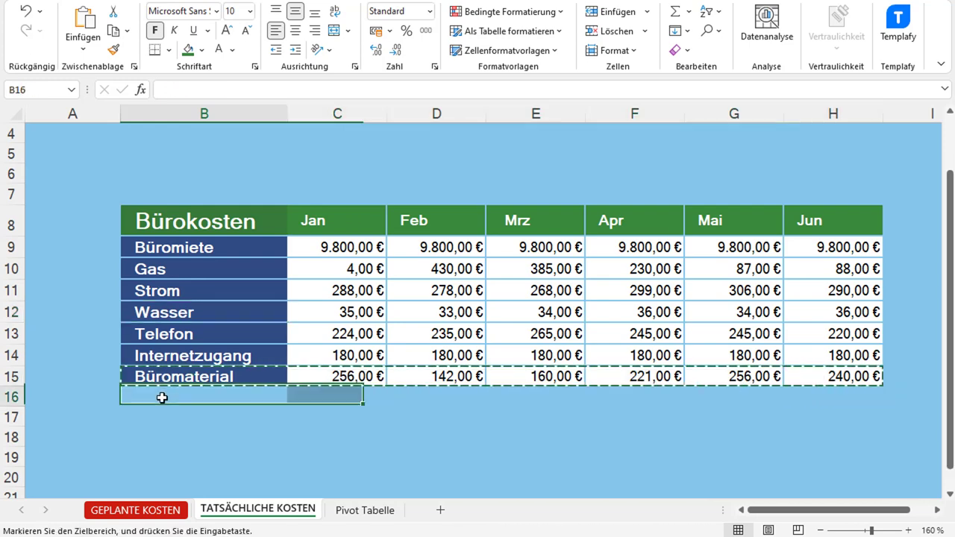
pyautogui.hotkey('ctrl', 'v')
pyautogui.click(194, 399)
pyautogui.doubleClick(194, 399)
pyautogui.moveTo(246, 396); pyautogui.dragTo(81, 388)
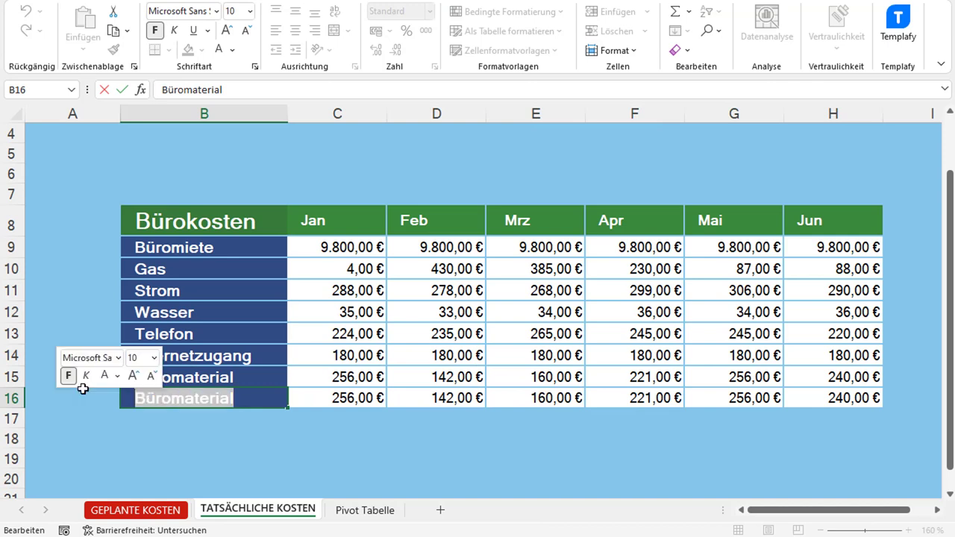
pyautogui.write('Sicherheit')
pyautogui.press('Return')
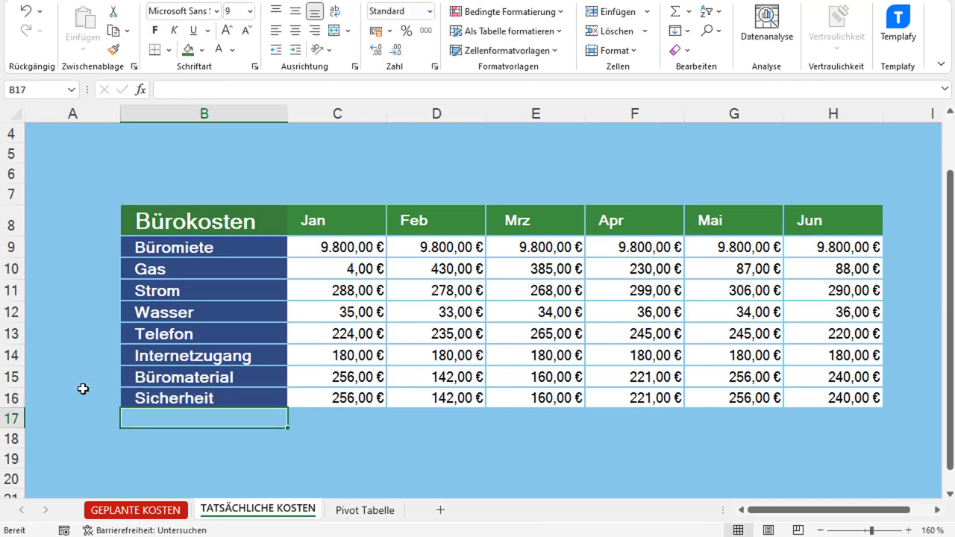
# Enter 100 for each month Jan through Jun in the Sicherheit row, cells C16:H16
pyautogui.click(355, 397)
pyautogui.write('100')
pyautogui.press('Tab')
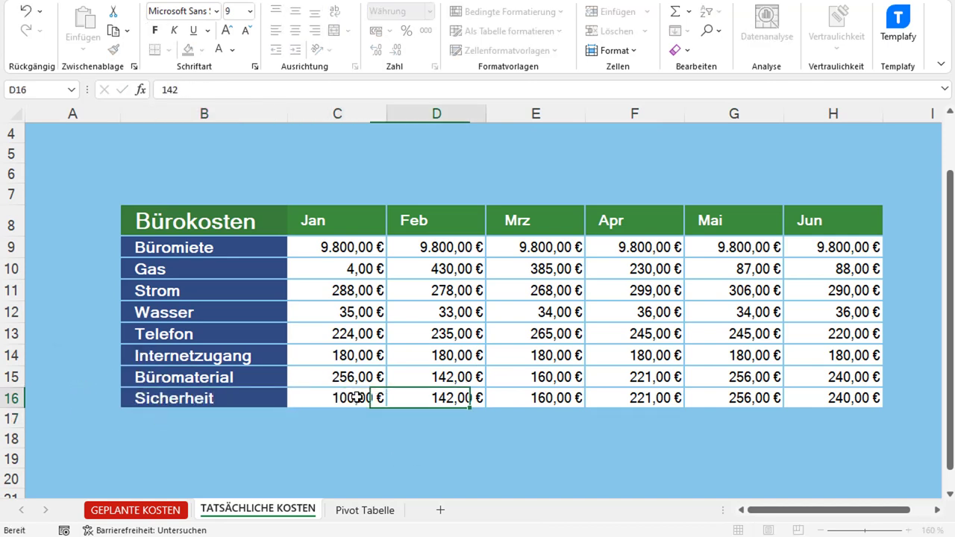
pyautogui.write('100')
pyautogui.press('Tab')
pyautogui.write('100')
pyautogui.press('Tab')
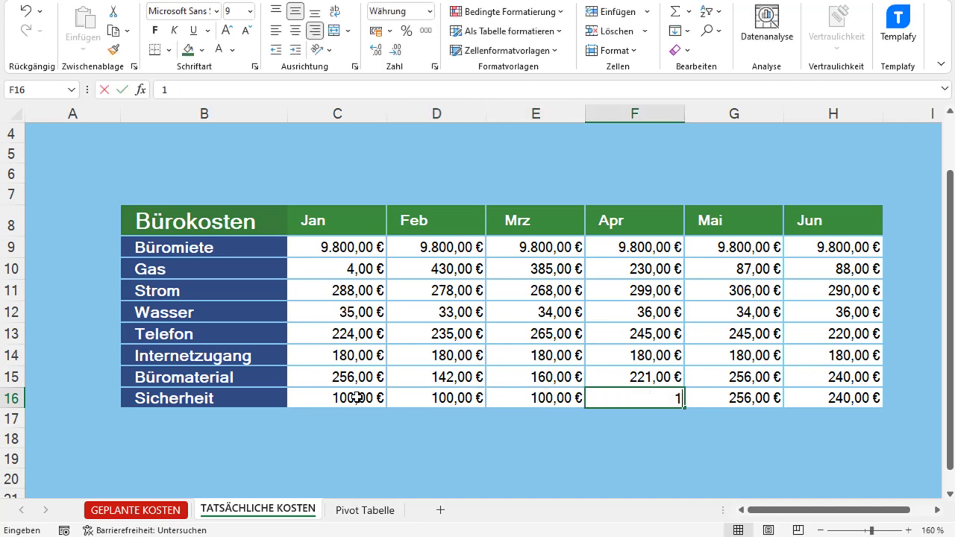
pyautogui.write('100')
pyautogui.press('Tab')
pyautogui.write('100')
pyautogui.press('Tab')
pyautogui.write('100')
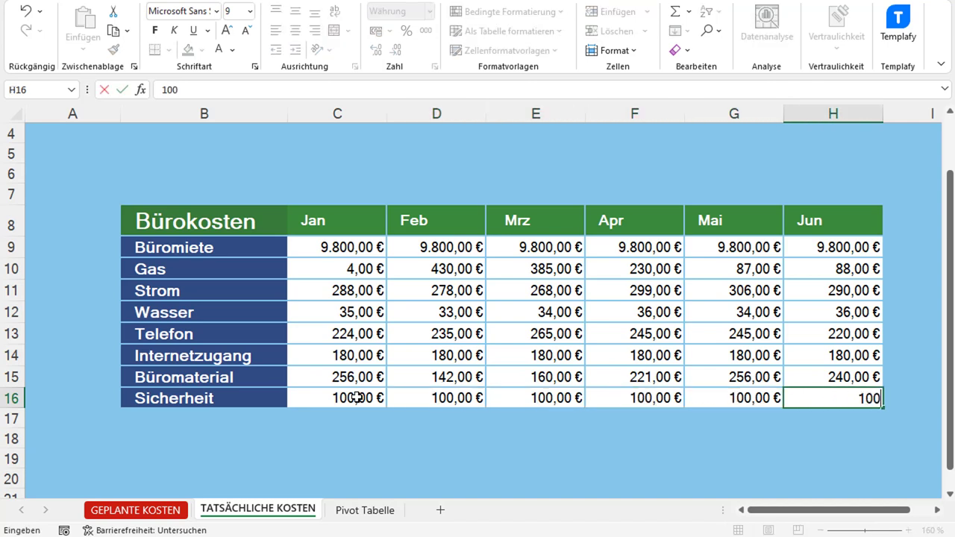
pyautogui.press('Return')
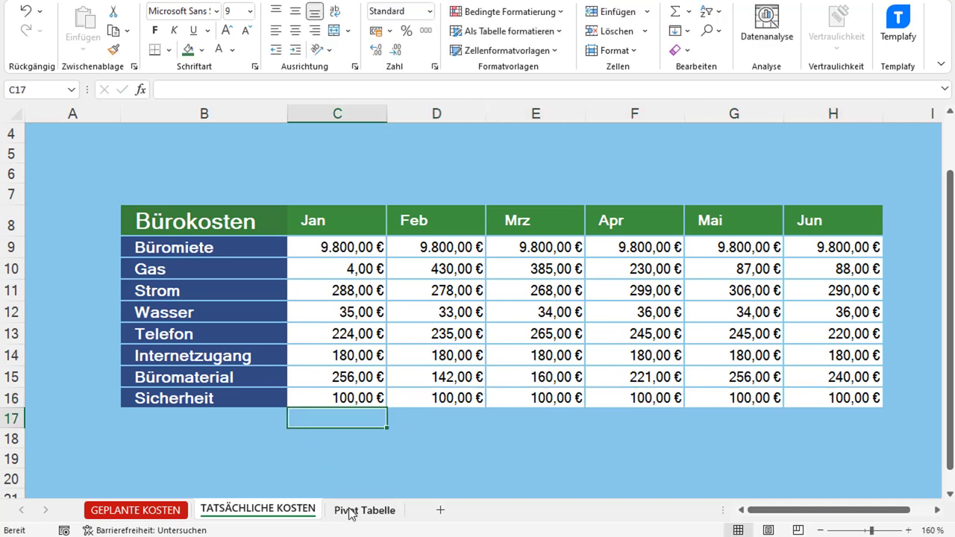
pyautogui.click(350, 511)
# Refresh the PivotTable on the Pivot Tabelle sheet with Aktualisieren
pyautogui.click(322, 270)
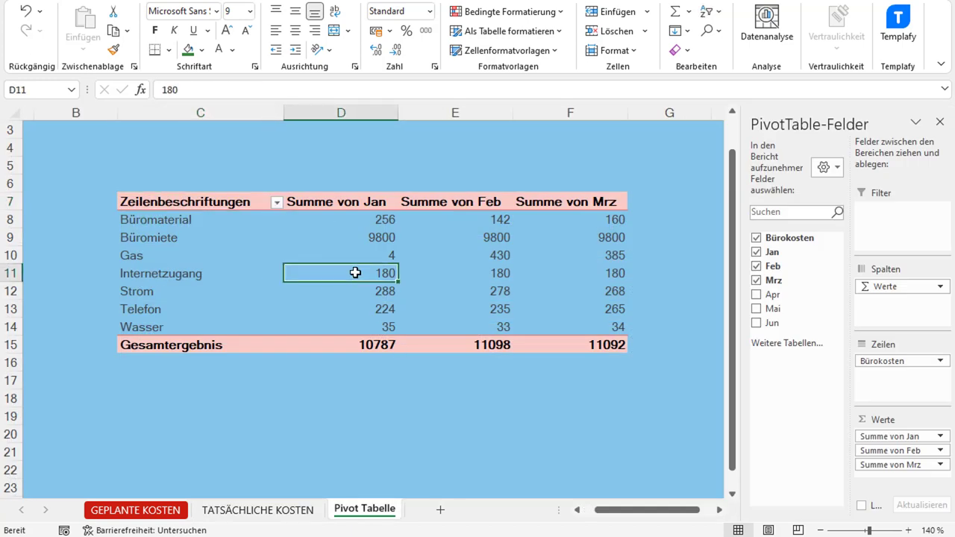
pyautogui.rightClick(337, 251)
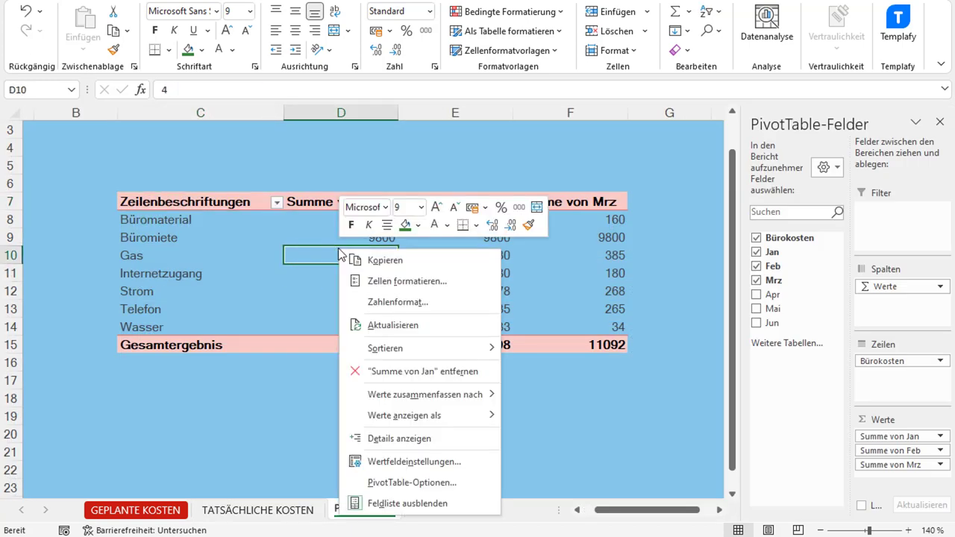
pyautogui.click(392, 326)
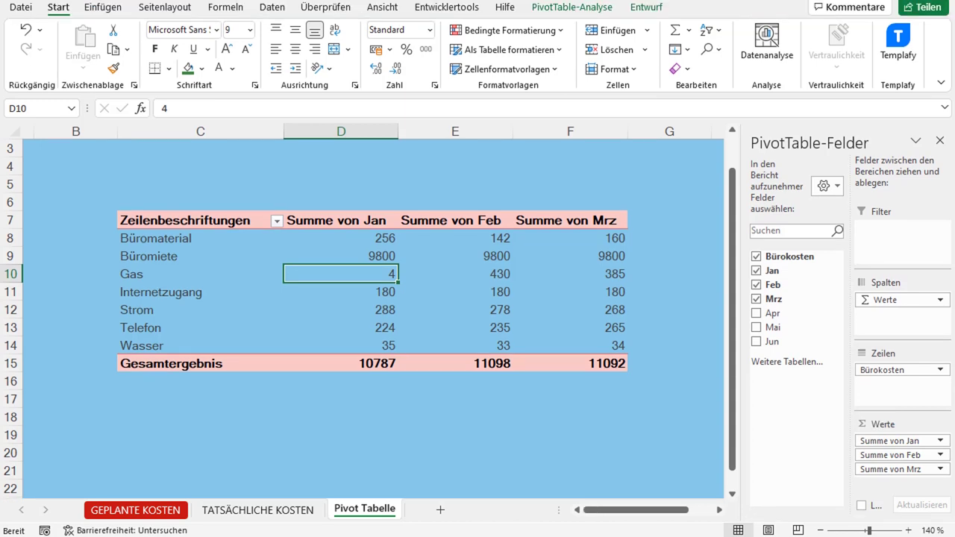
pyautogui.click(567, 8)
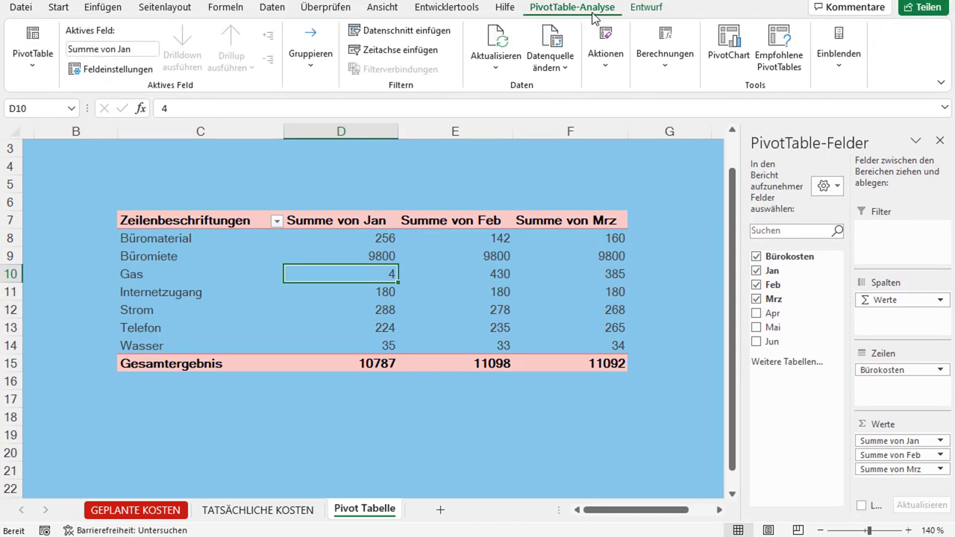
# Change the PivotTable source to TATSÄCHLICHE KOSTEN $B$8:$H$16 so the Sicherheit row appears
pyautogui.click(552, 68)
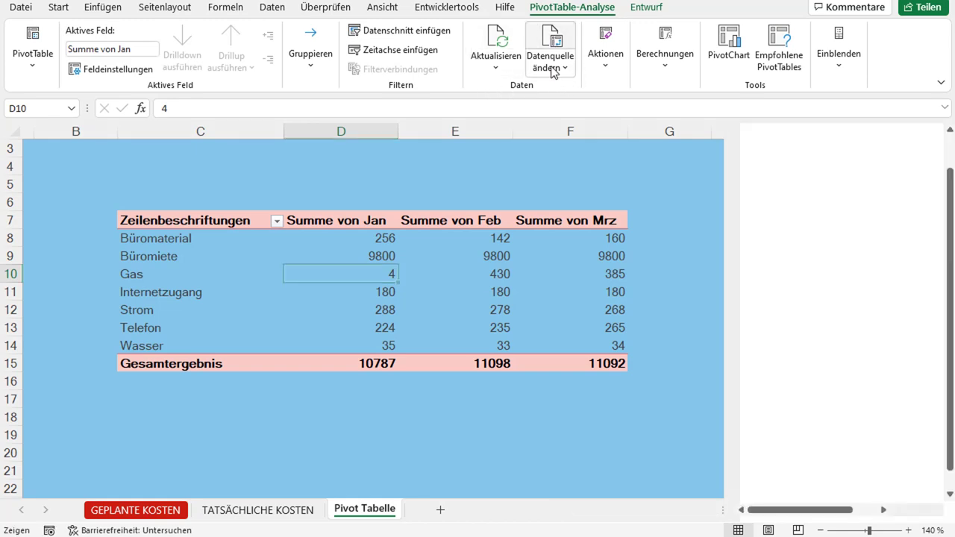
pyautogui.moveTo(400, 216); pyautogui.dragTo(464, 206)
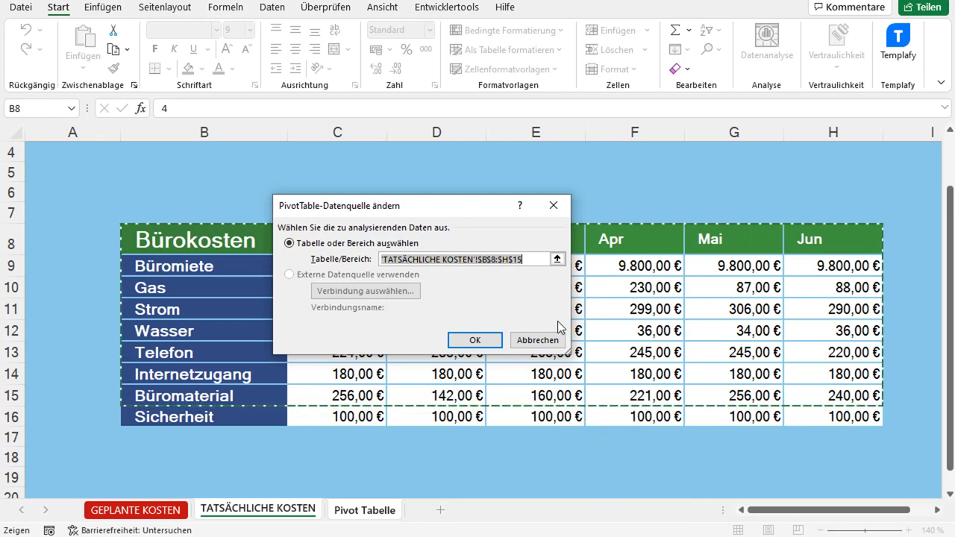
pyautogui.click(547, 258)
pyautogui.write('6')
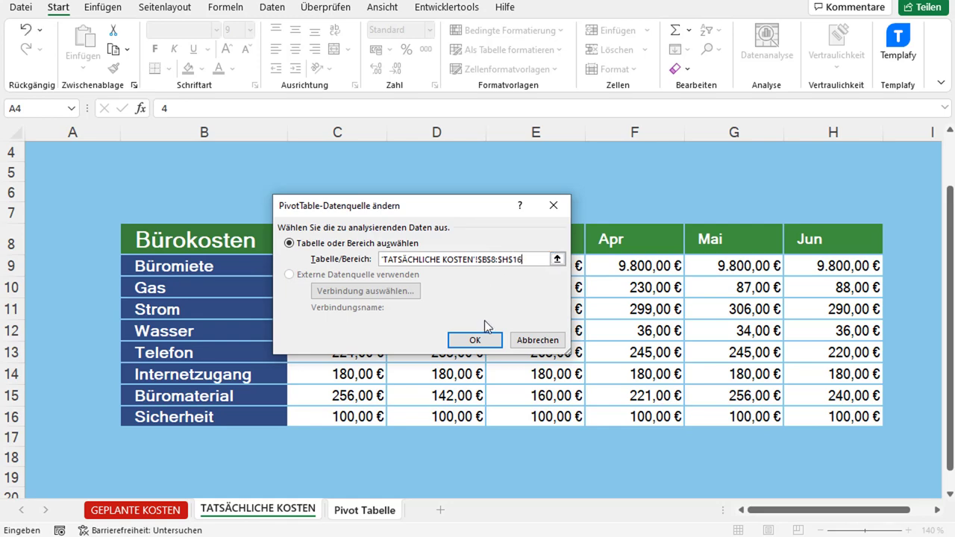
pyautogui.click(487, 345)
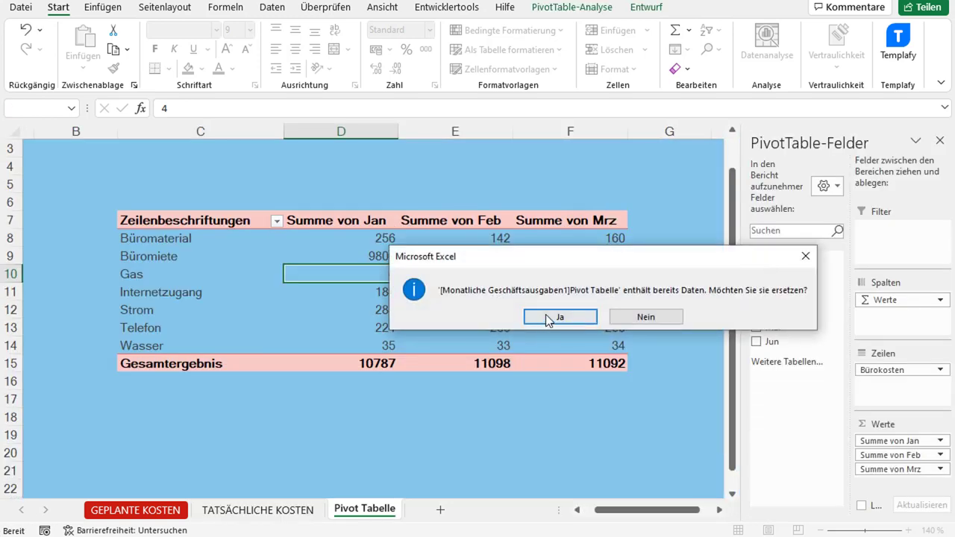
pyautogui.click(561, 318)
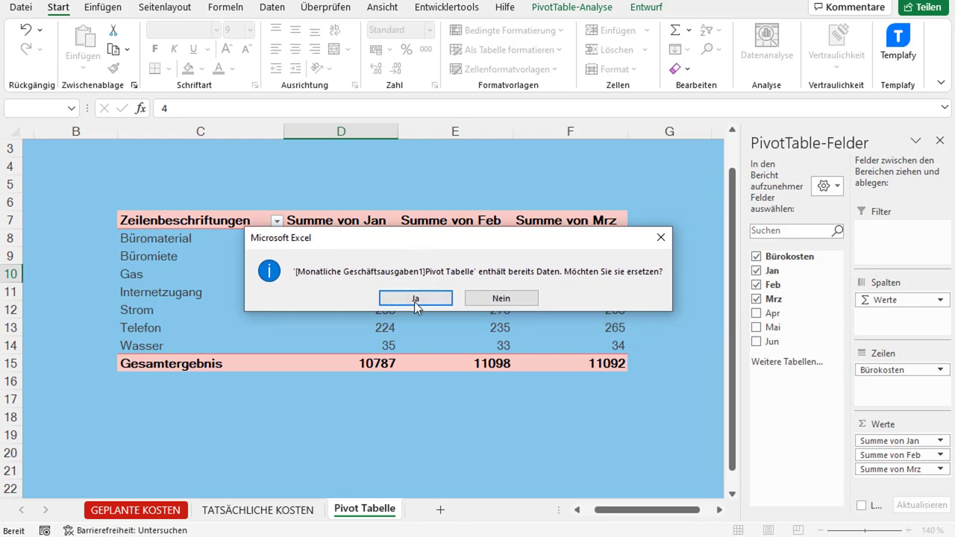
pyautogui.click(415, 302)
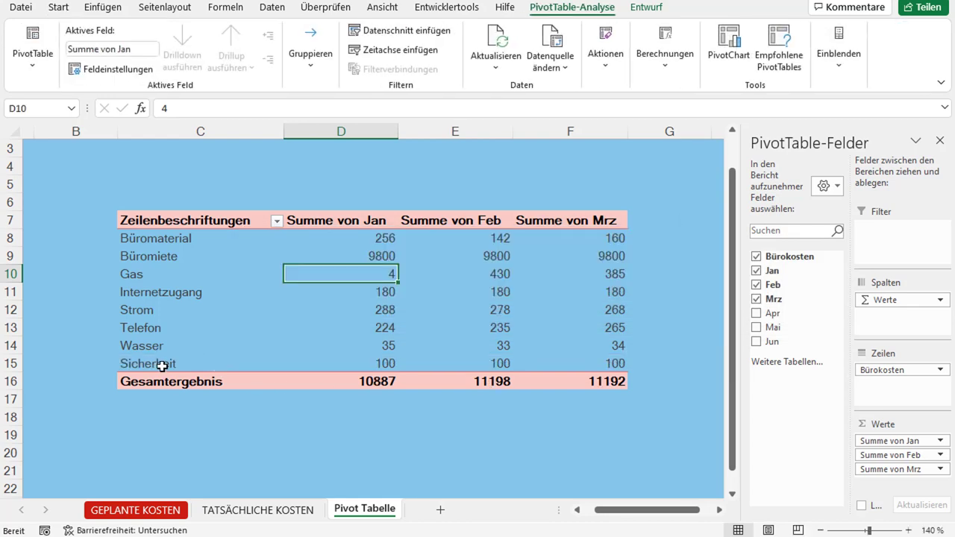
pyautogui.moveTo(162, 366); pyautogui.dragTo(567, 363)
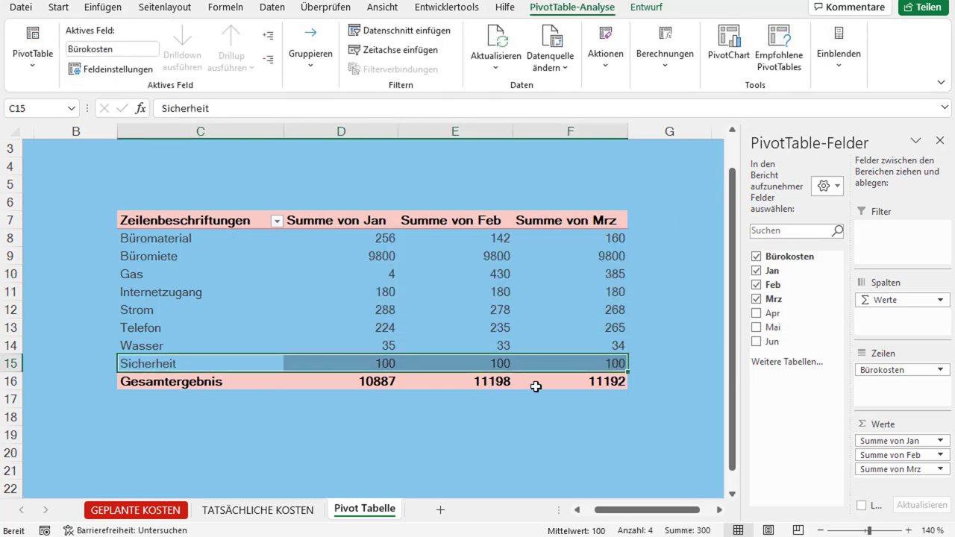
pyautogui.moveTo(536, 386)
pyautogui.moveTo(479, 386)
pyautogui.click(344, 390)
pyautogui.click(292, 511)
pyautogui.click(228, 298)
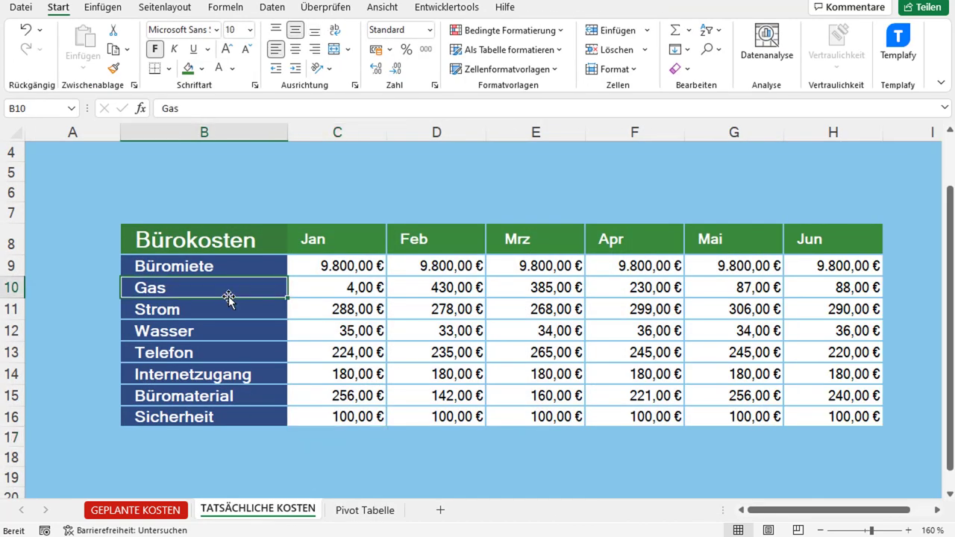
pyautogui.click(159, 515)
pyautogui.scroll(-1, 253, 373)
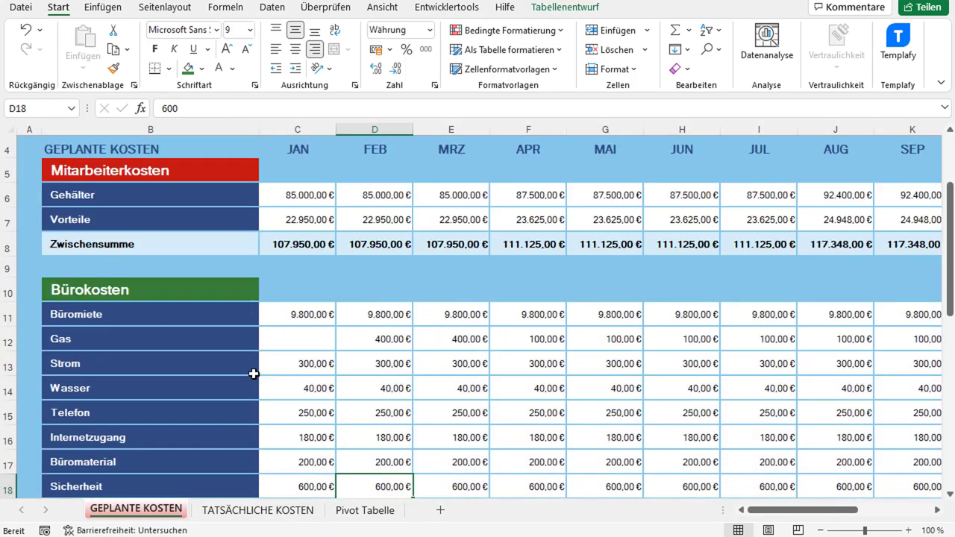
pyautogui.scroll(-1, 282, 368)
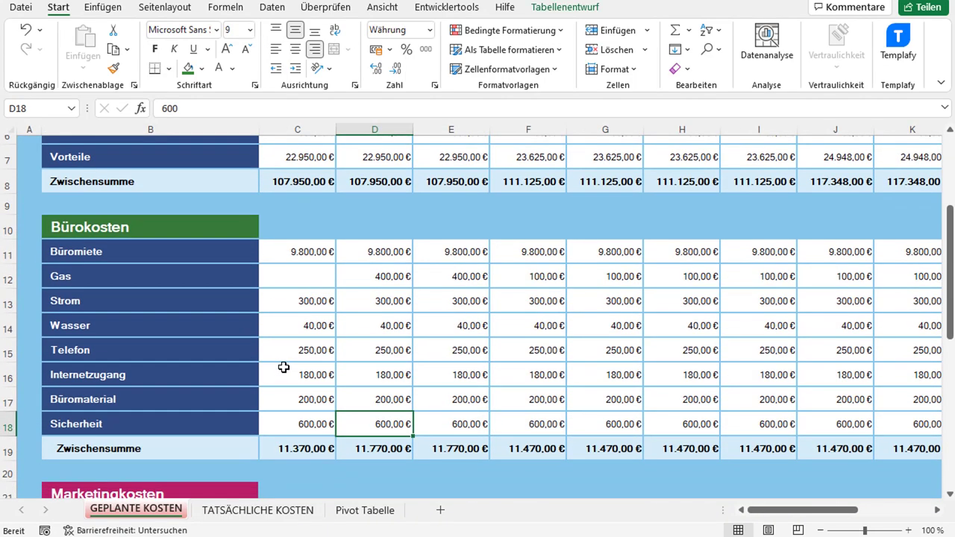
pyautogui.click(381, 515)
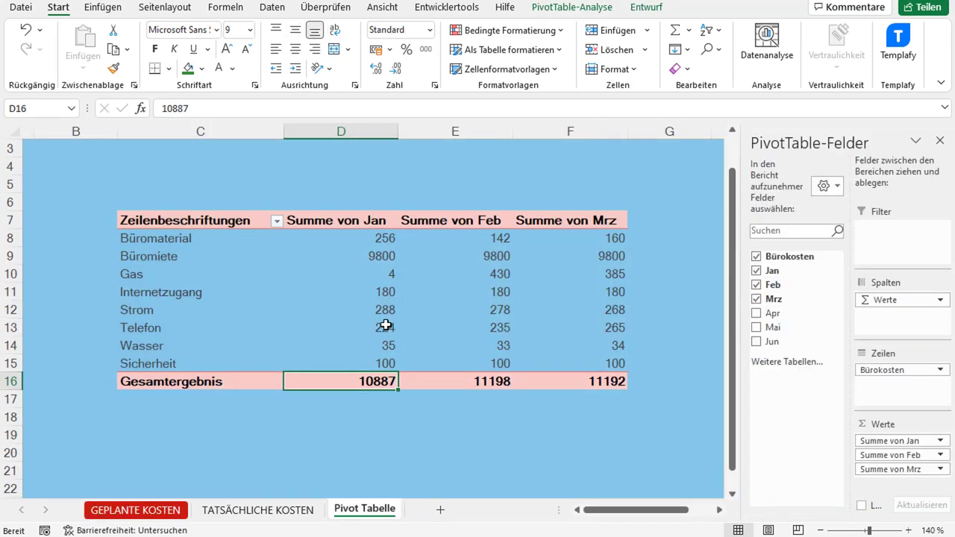
pyautogui.moveTo(285, 304)
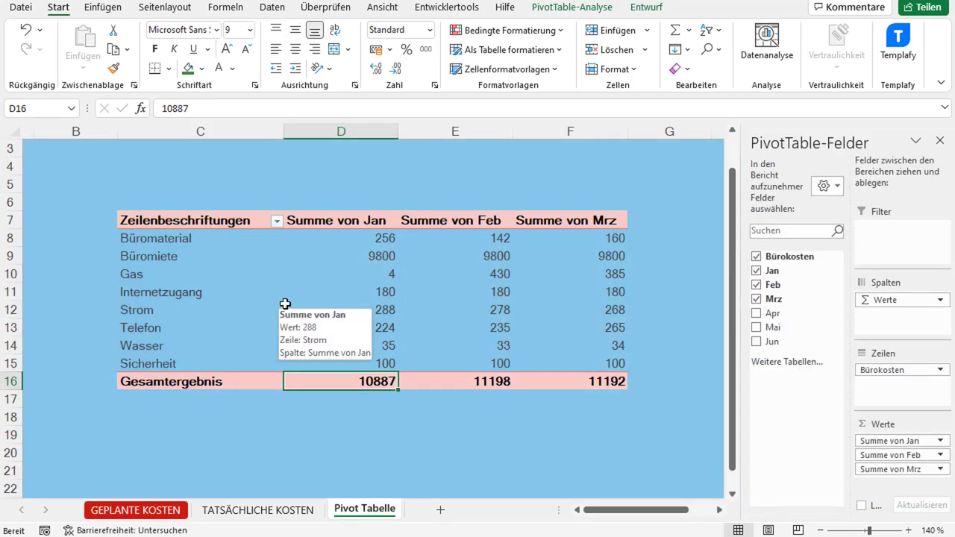
# Point the PivotTable's data source at Büroplan[[Bürokosten]:[Sep]] on GEPLANTE KOSTEN
pyautogui.click(303, 258)
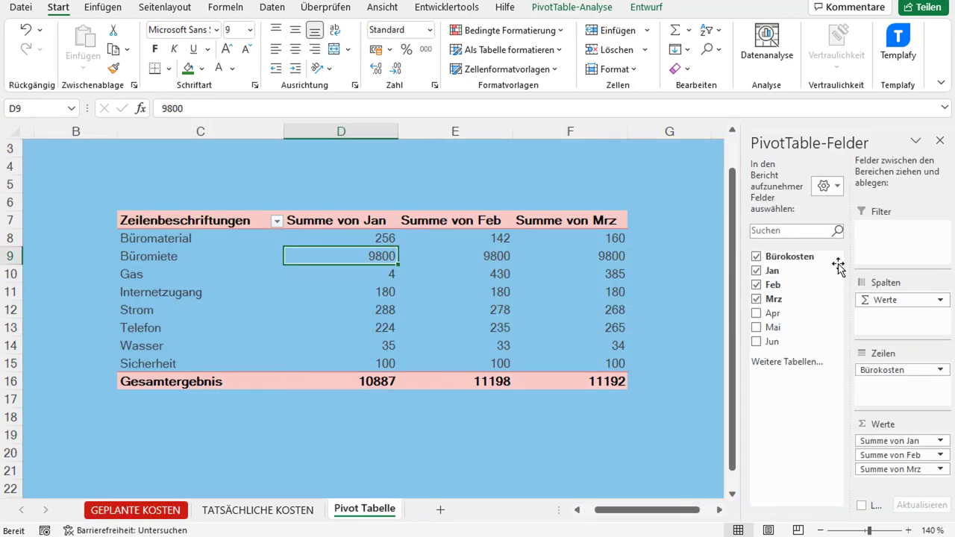
pyautogui.click(569, 8)
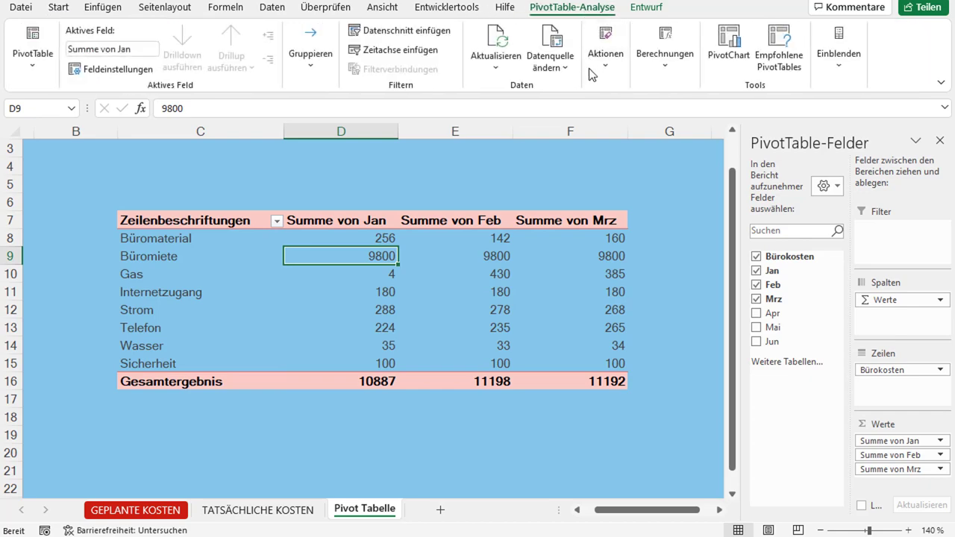
pyautogui.click(552, 45)
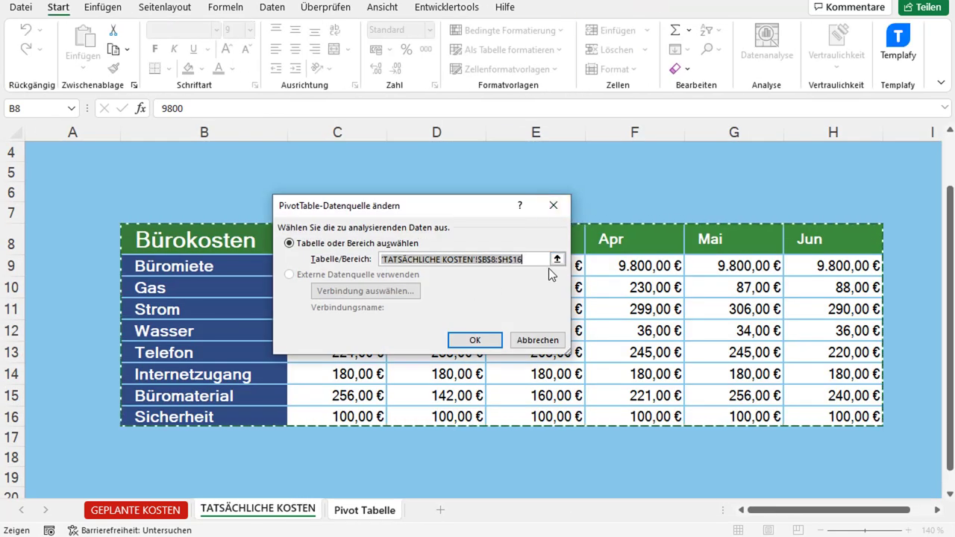
pyautogui.click(556, 259)
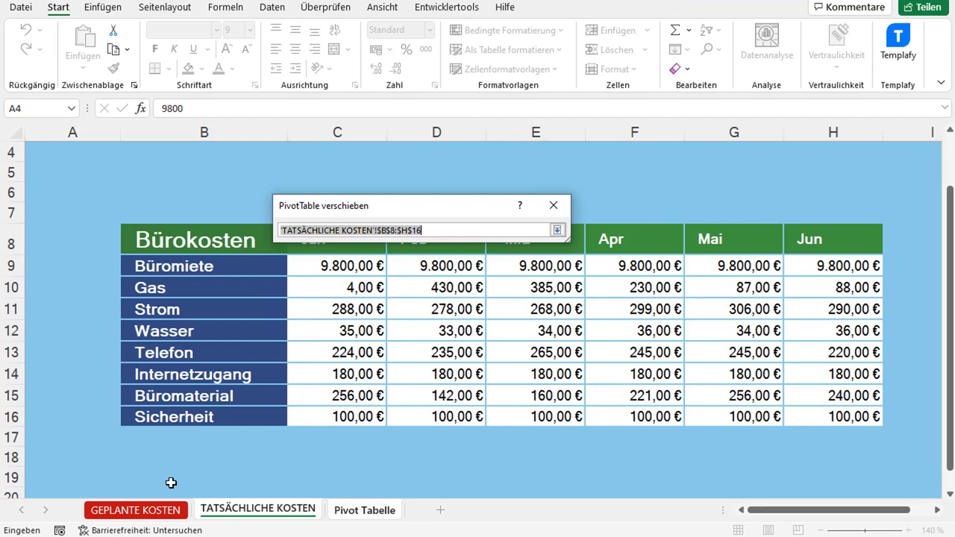
pyautogui.click(119, 511)
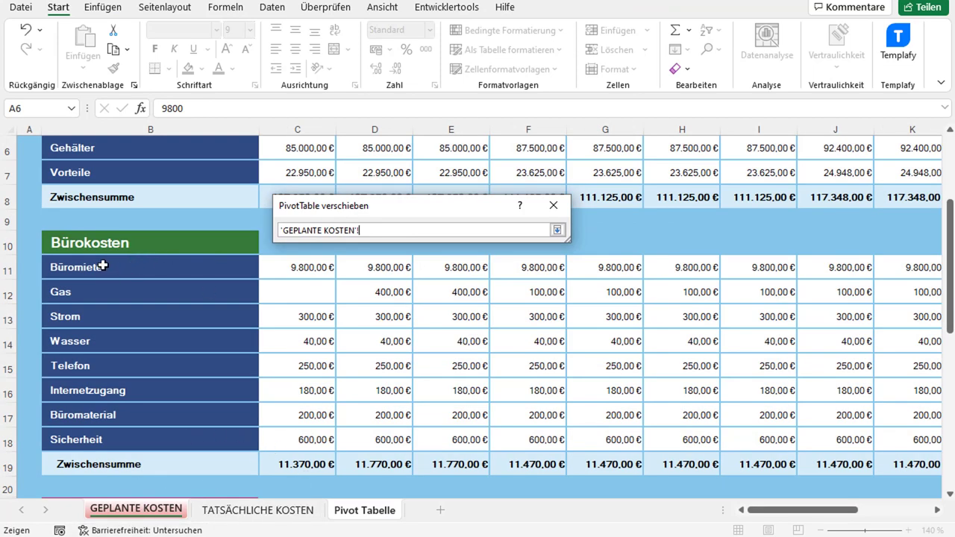
pyautogui.moveTo(106, 271); pyautogui.dragTo(885, 439)
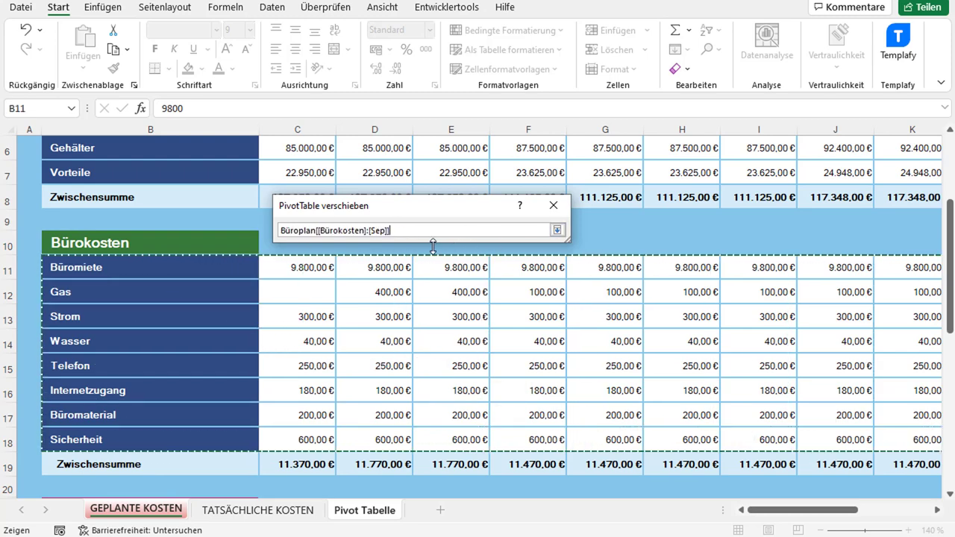
pyautogui.moveTo(347, 206); pyautogui.dragTo(347, 212)
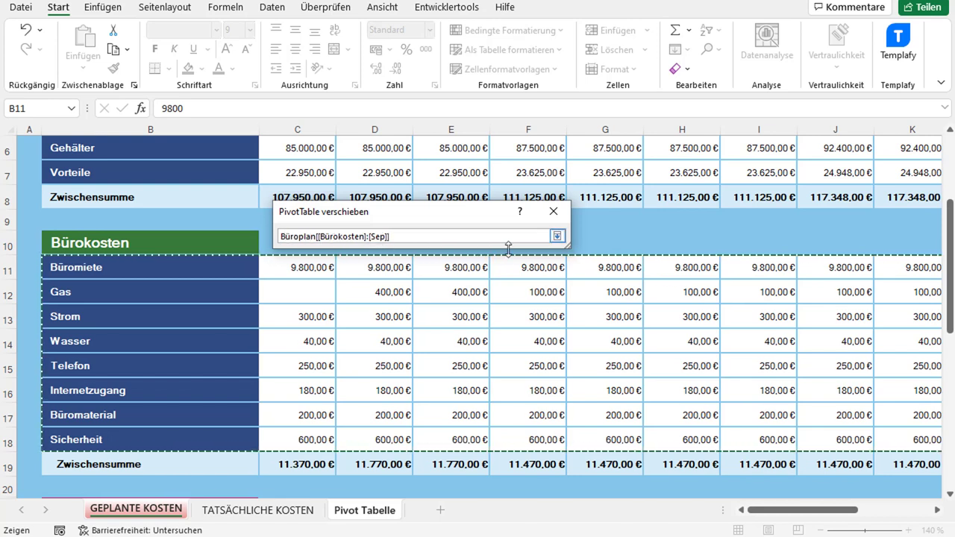
pyautogui.click(545, 238)
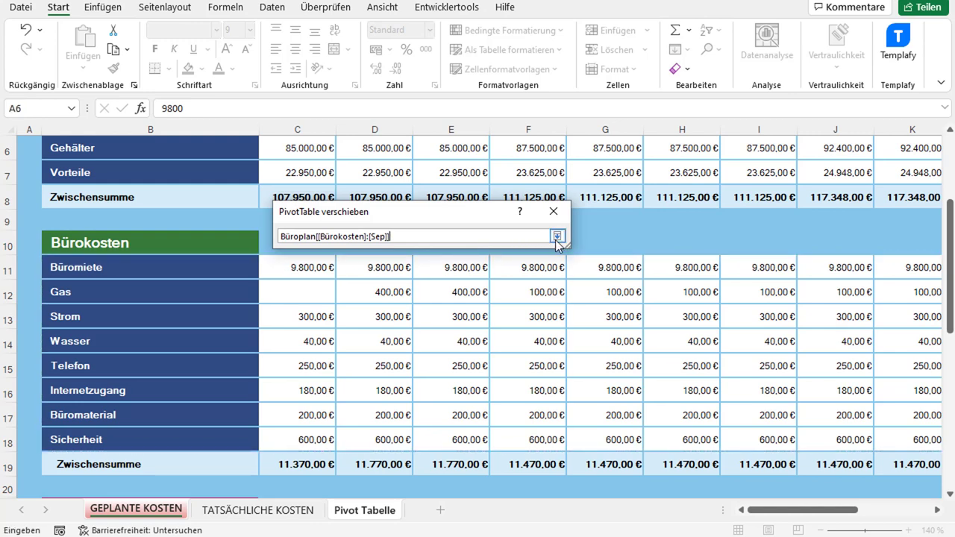
pyautogui.click(557, 236)
pyautogui.click(486, 345)
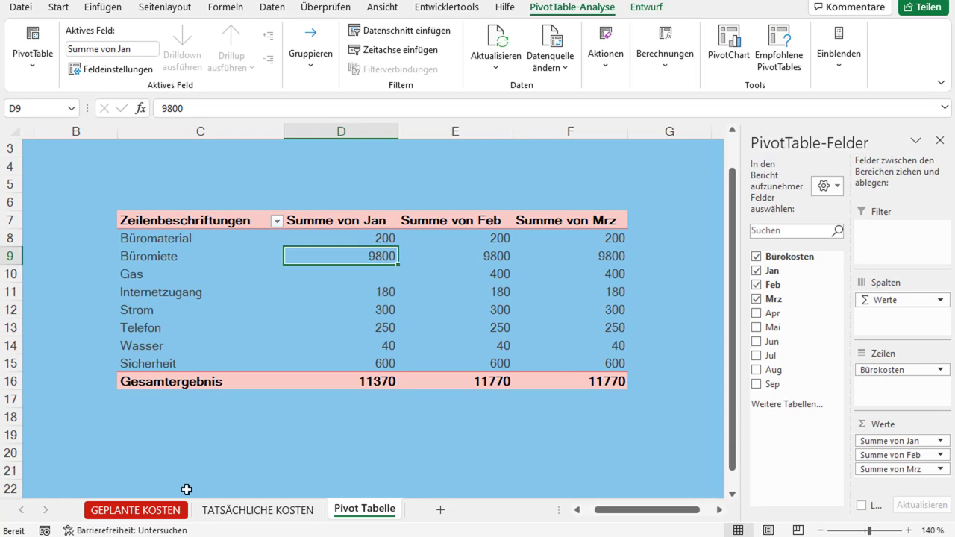
# Insert a blank row above Sicherheit on GEPLANTE KOSTEN and label B18 'Aufwandkosten'
pyautogui.click(131, 511)
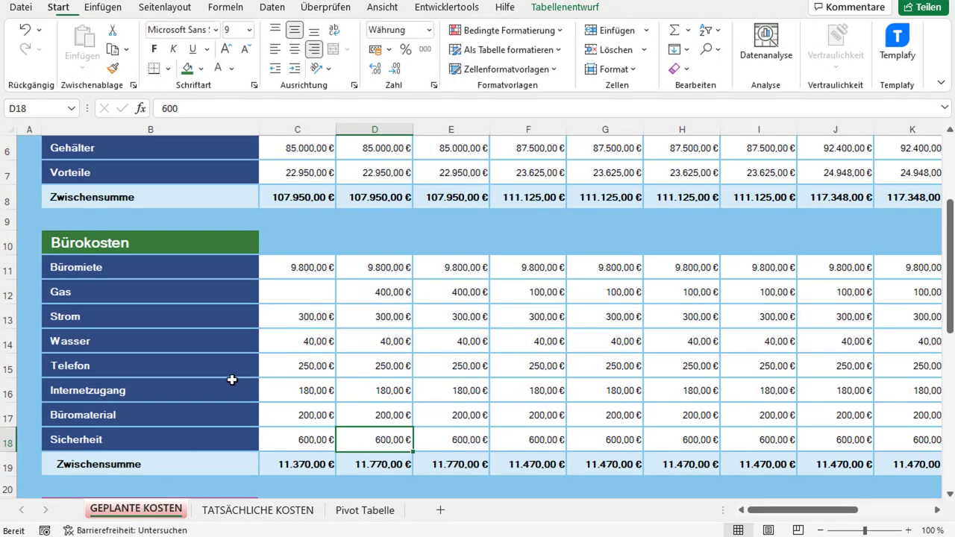
pyautogui.rightClick(8, 439)
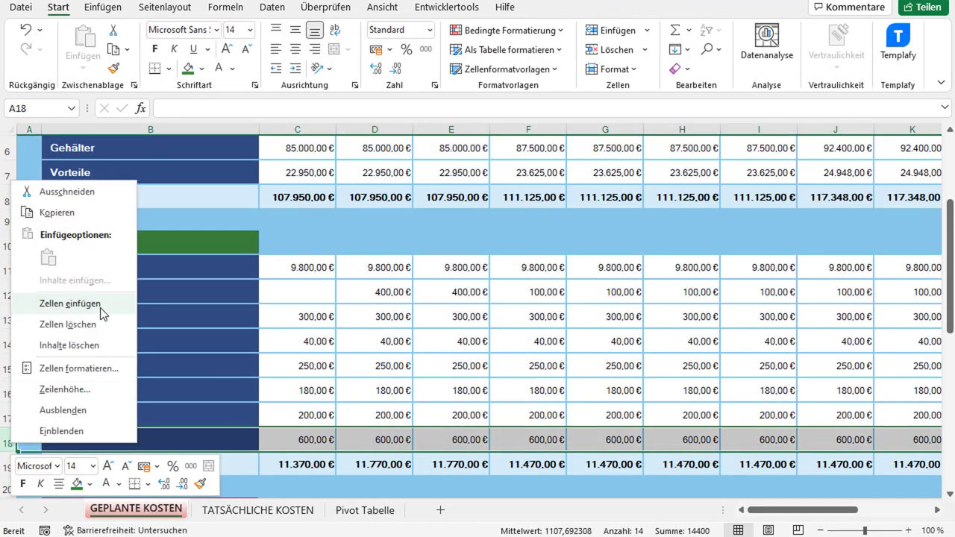
pyautogui.click(102, 313)
pyautogui.click(187, 444)
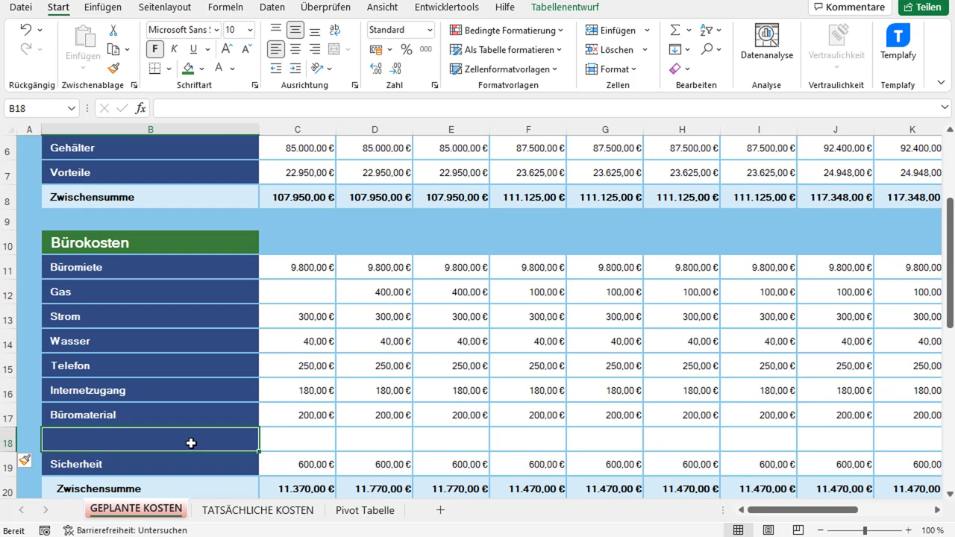
pyautogui.write('Auf')
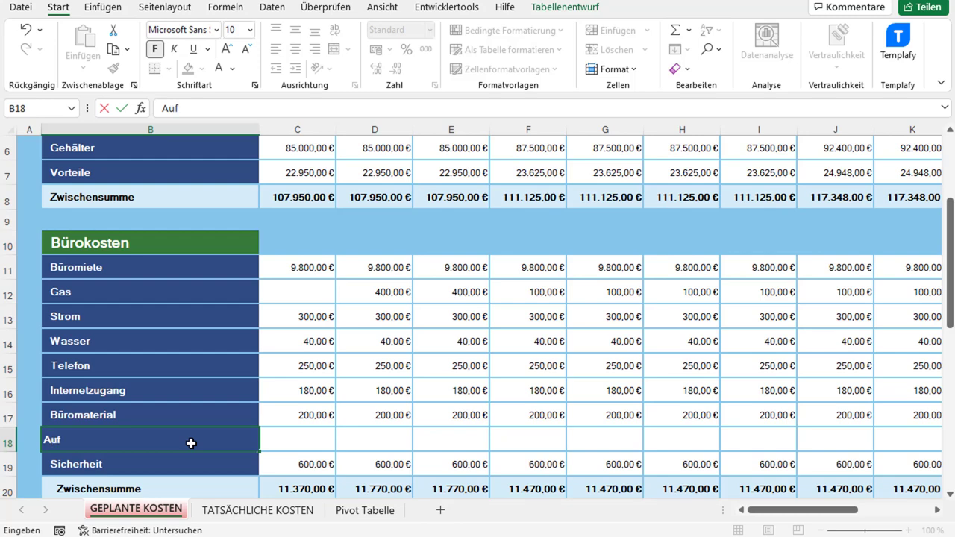
pyautogui.write('wandkosten')
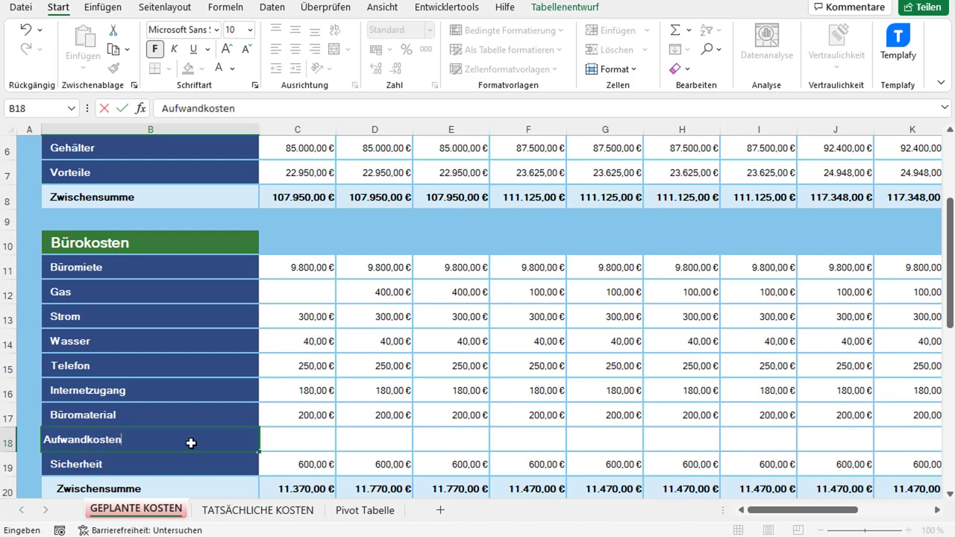
pyautogui.press('Tab')
# Enter 50 for each month across the Aufwandkosten row
pyautogui.write('50')
pyautogui.press('Tab')
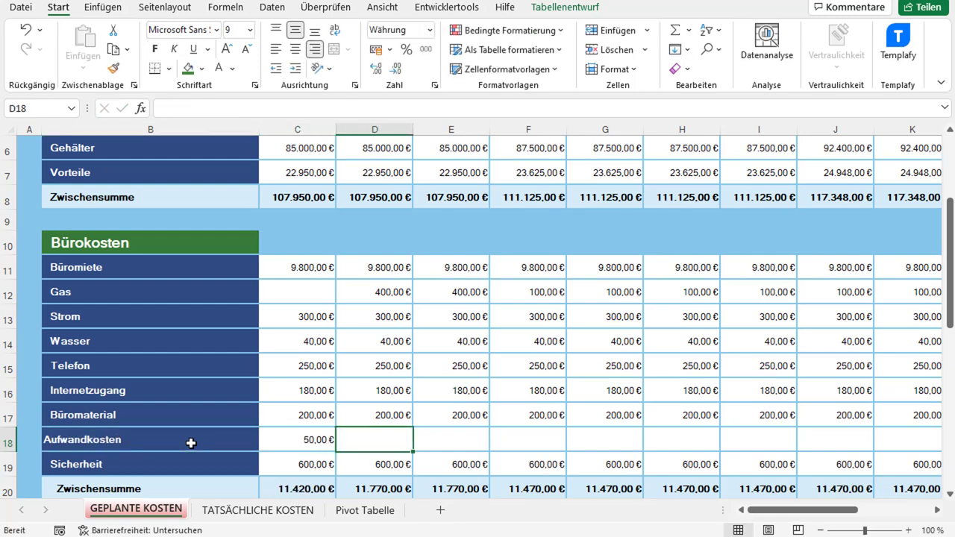
pyautogui.write('50')
pyautogui.press('Tab')
pyautogui.write('50')
pyautogui.press('Tab')
pyautogui.write('50')
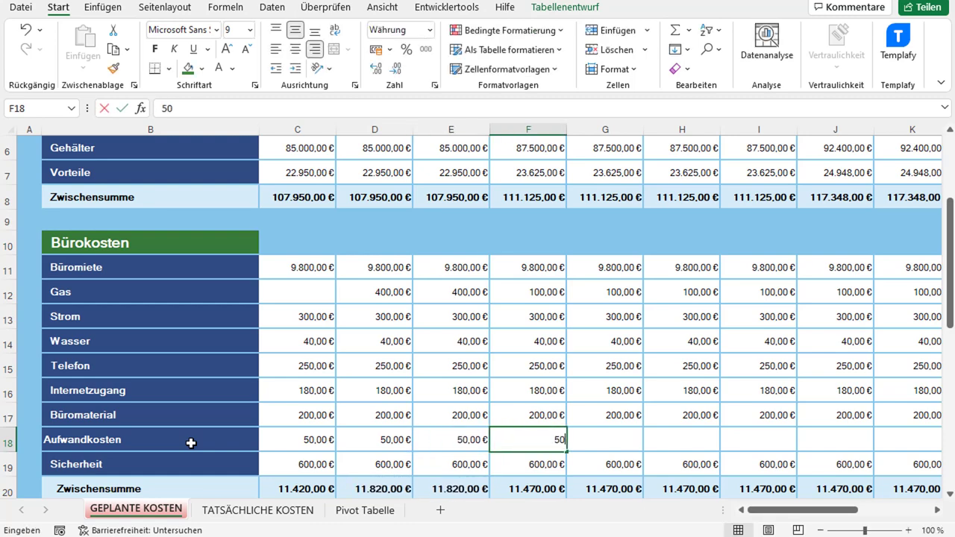
pyautogui.press('Tab')
pyautogui.write('5050')
pyautogui.press('Tab')
pyautogui.write('5')
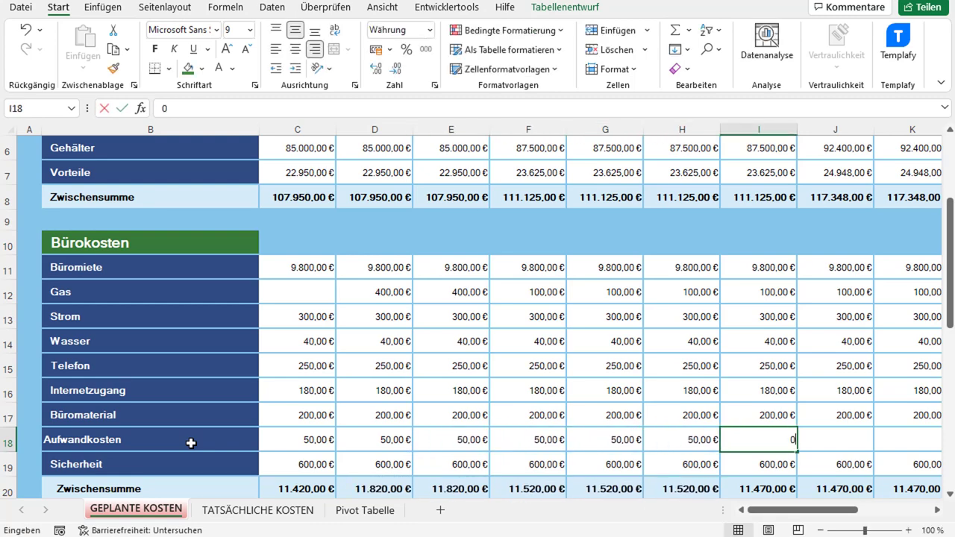
pyautogui.write('0')
pyautogui.press('Tab')
pyautogui.write('50')
pyautogui.press('Tab')
pyautogui.write('5')
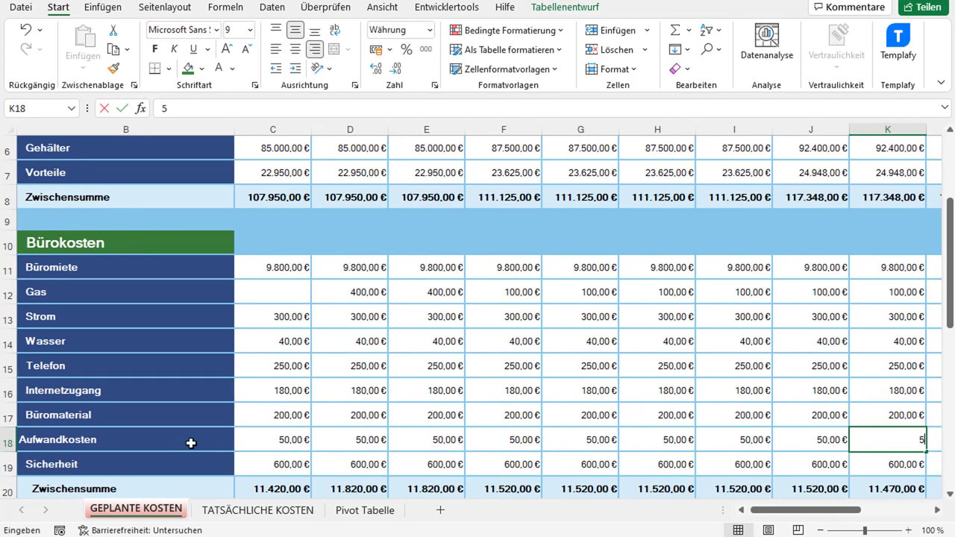
pyautogui.write('0')
pyautogui.press('Return')
# Refresh the PivotTable, replacing its existing data, and select the new Aufwandkosten row
pyautogui.click(355, 511)
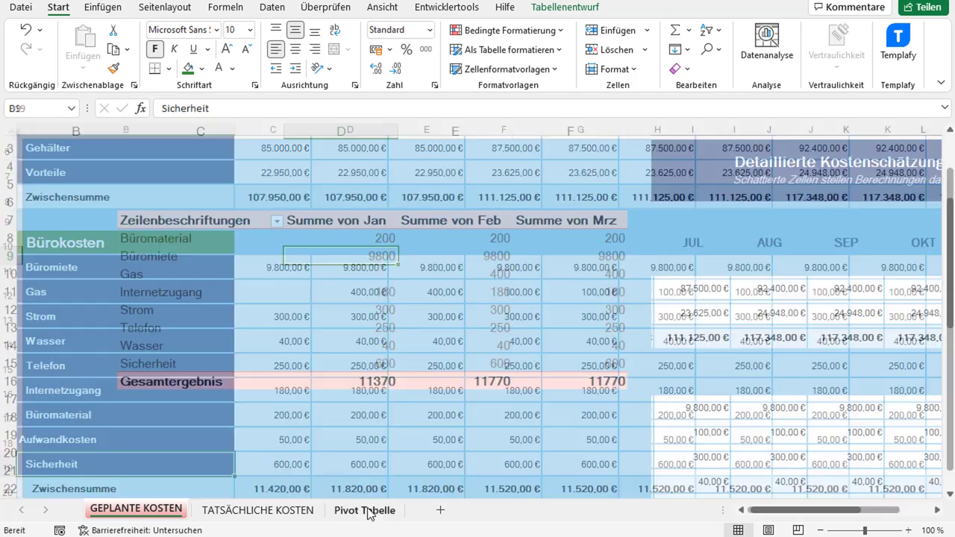
pyautogui.rightClick(368, 255)
pyautogui.click(443, 333)
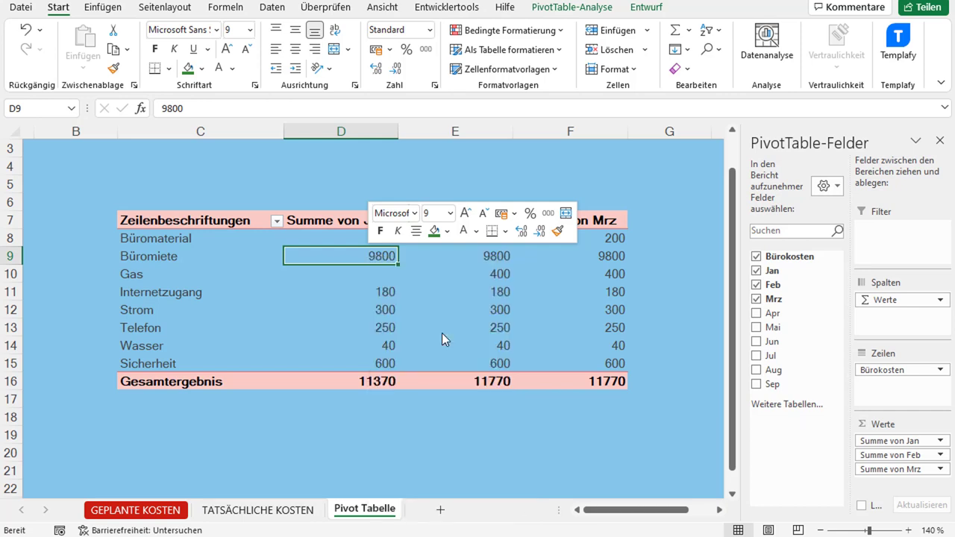
pyautogui.click(559, 317)
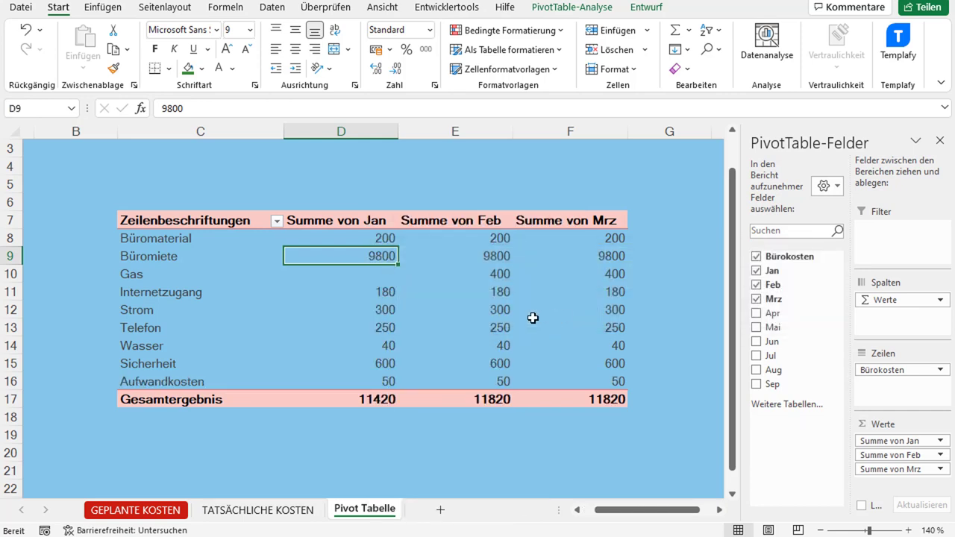
pyautogui.click(192, 381)
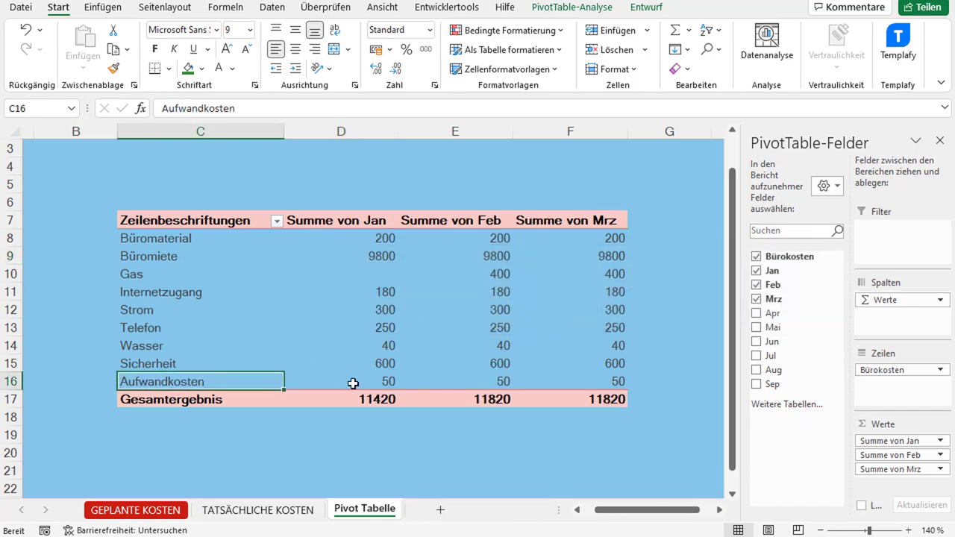
pyautogui.moveTo(353, 383)
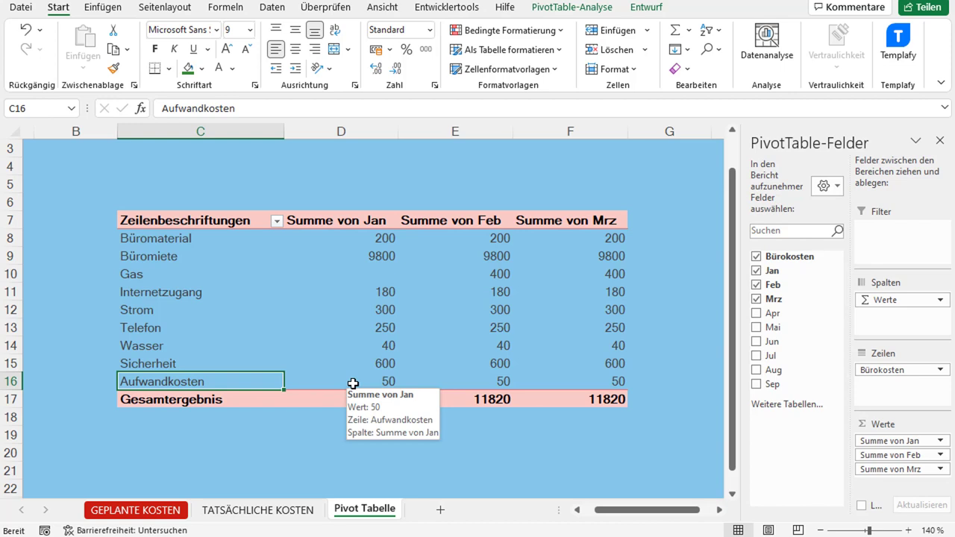